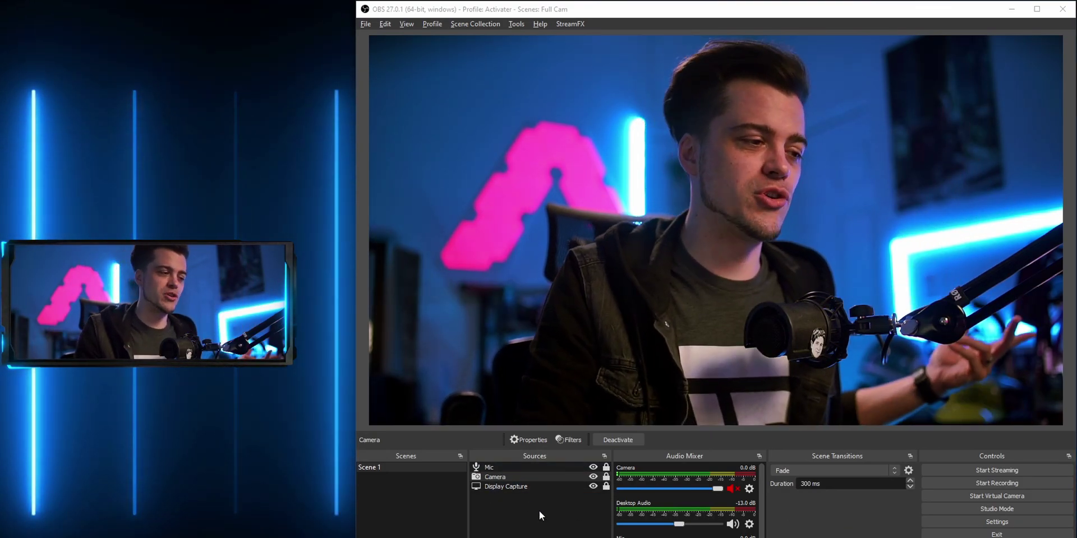
- Clear the source selection, stop the running recording and move the three recorded files to the other side of the desktop's free area
click(550, 513)
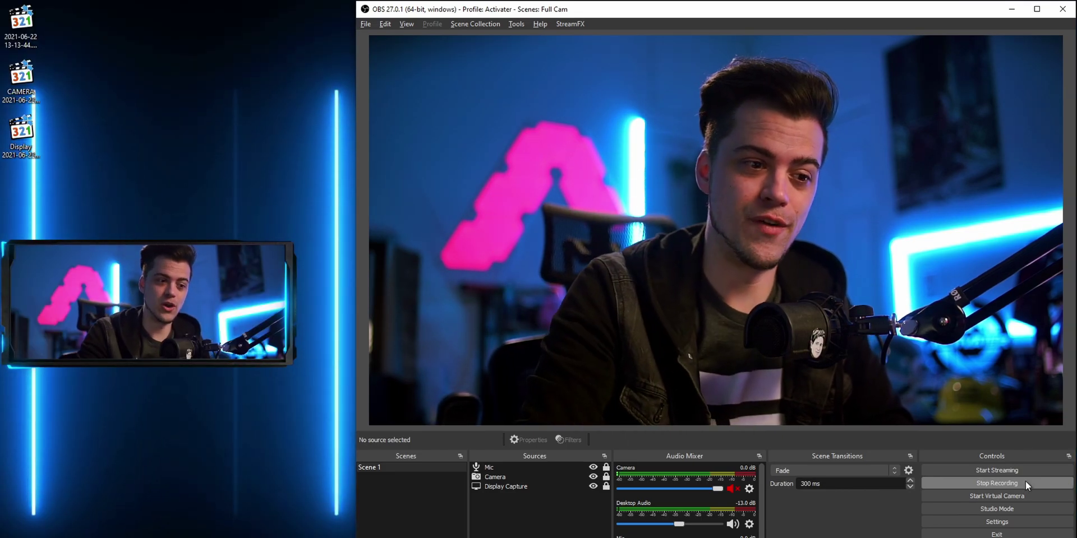
click(1011, 484)
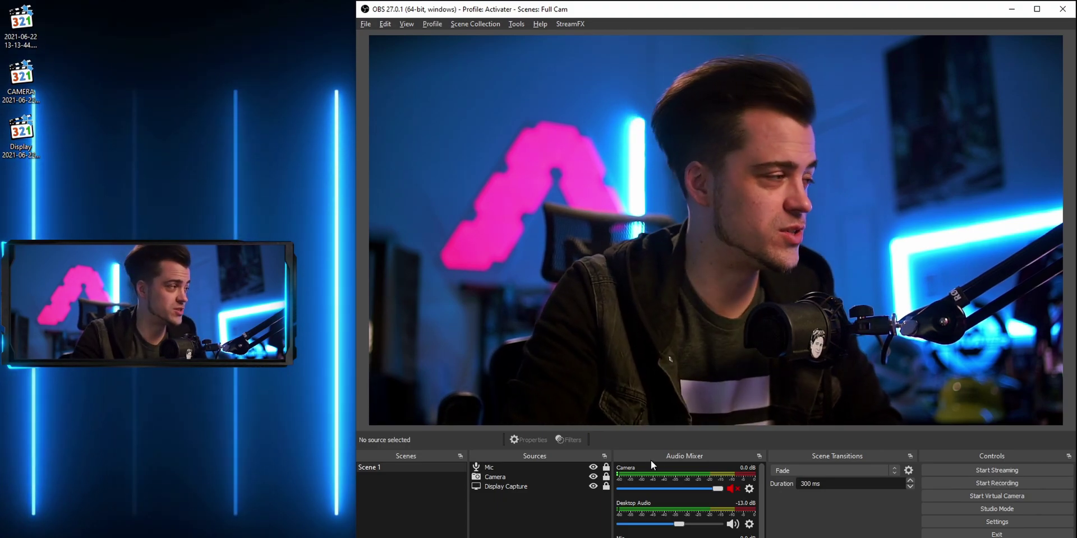
drag(96, 176, 284, 37)
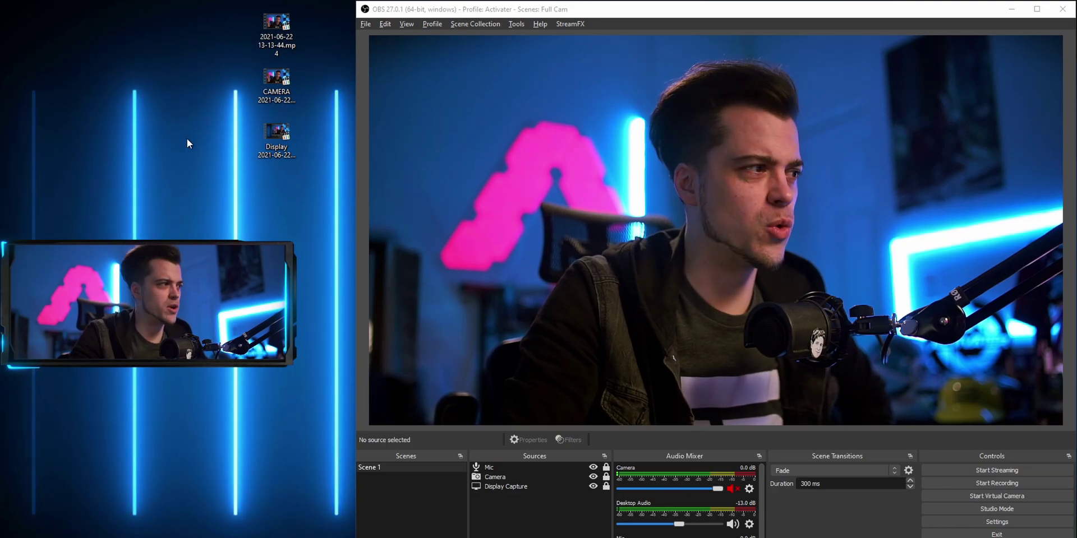
- Play the CAMERA recording from the desktop to check its picture, pause it and close the player
double_click(274, 78)
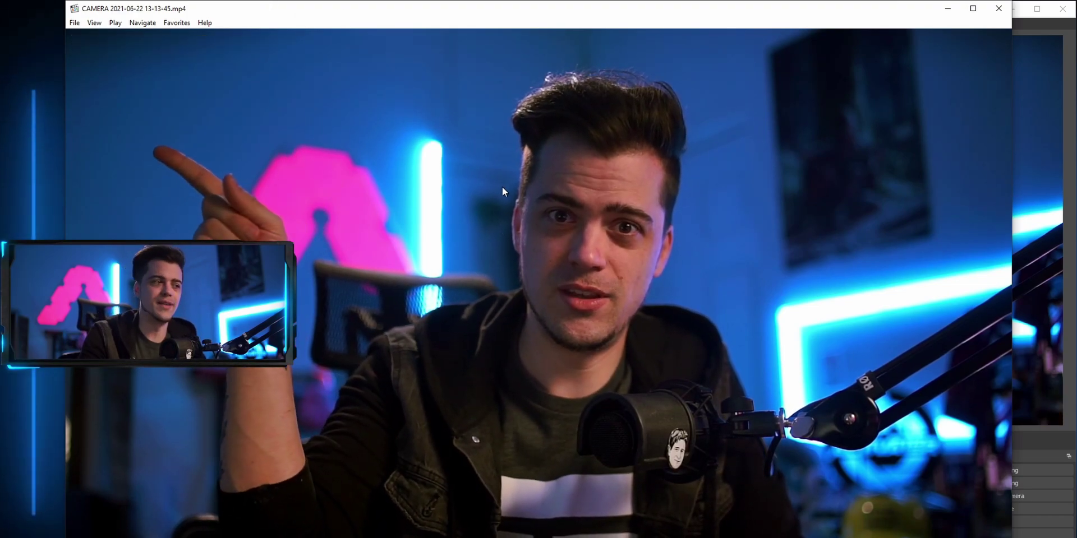
click(562, 196)
click(998, 9)
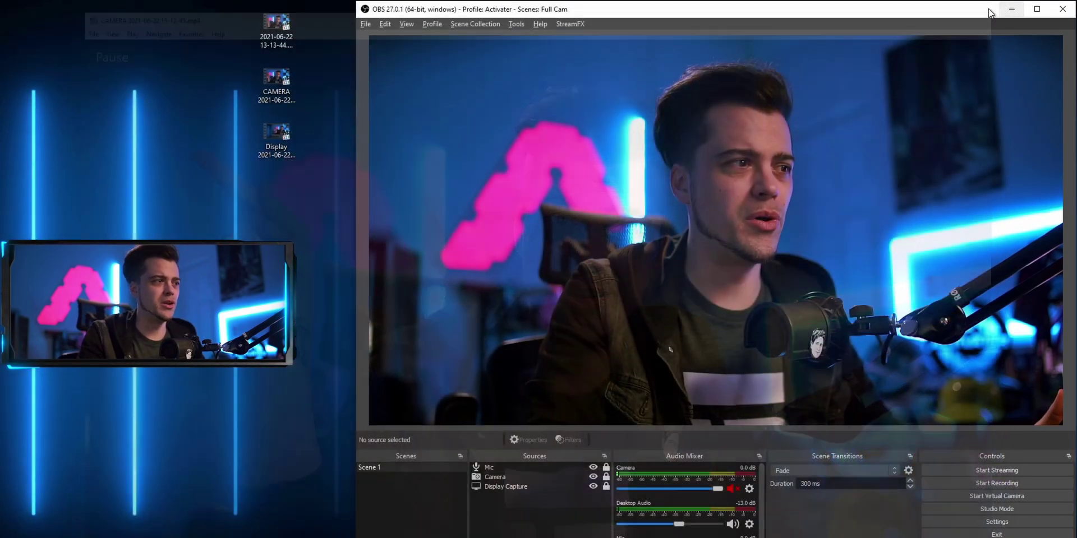
- Play the Display recording from the desktop, view it in full screen, return to the window and close the player
double_click(278, 140)
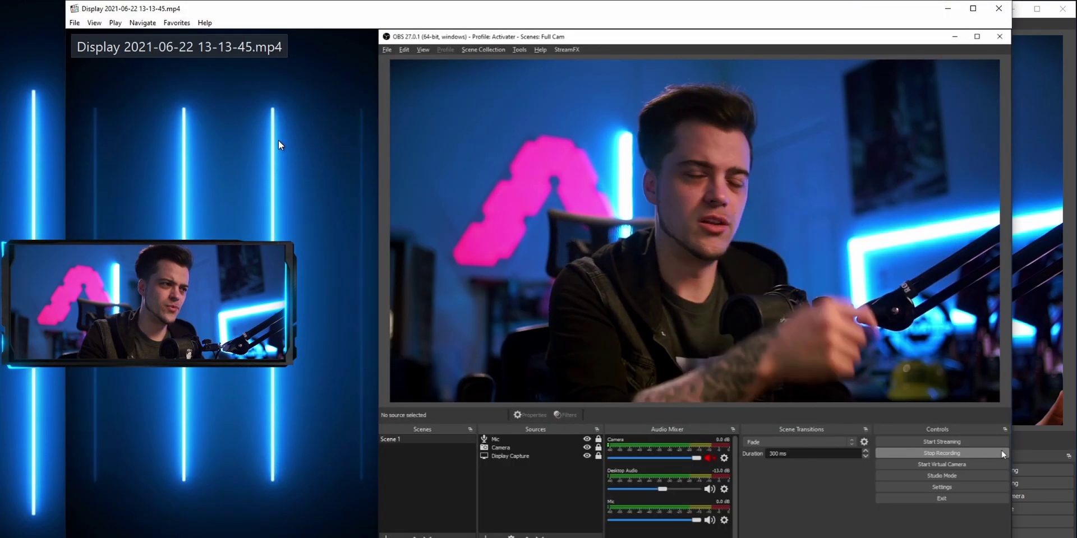
double_click(278, 141)
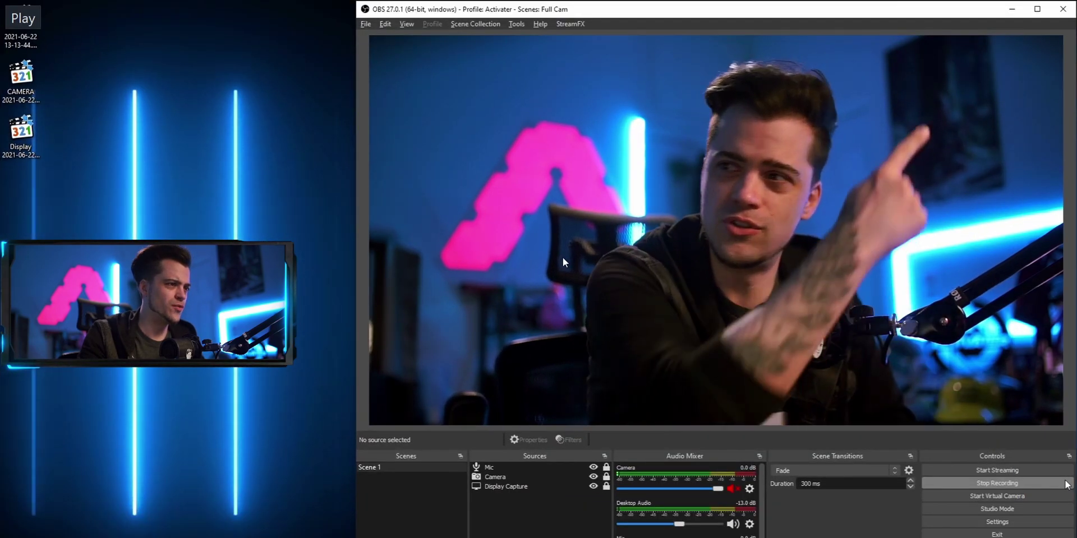
double_click(563, 257)
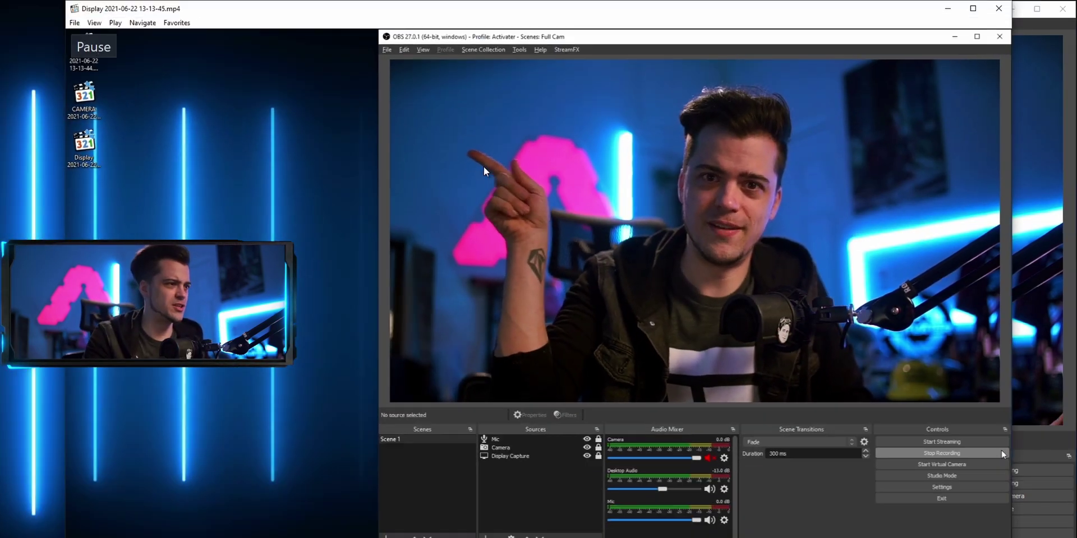
drag(540, 15, 576, 90)
click(1031, 87)
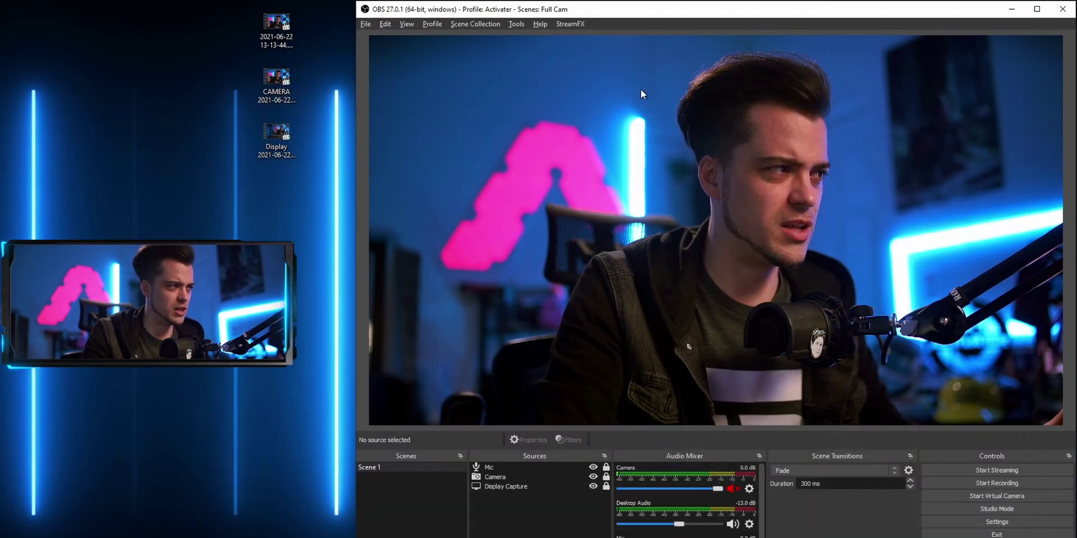
double_click(278, 42)
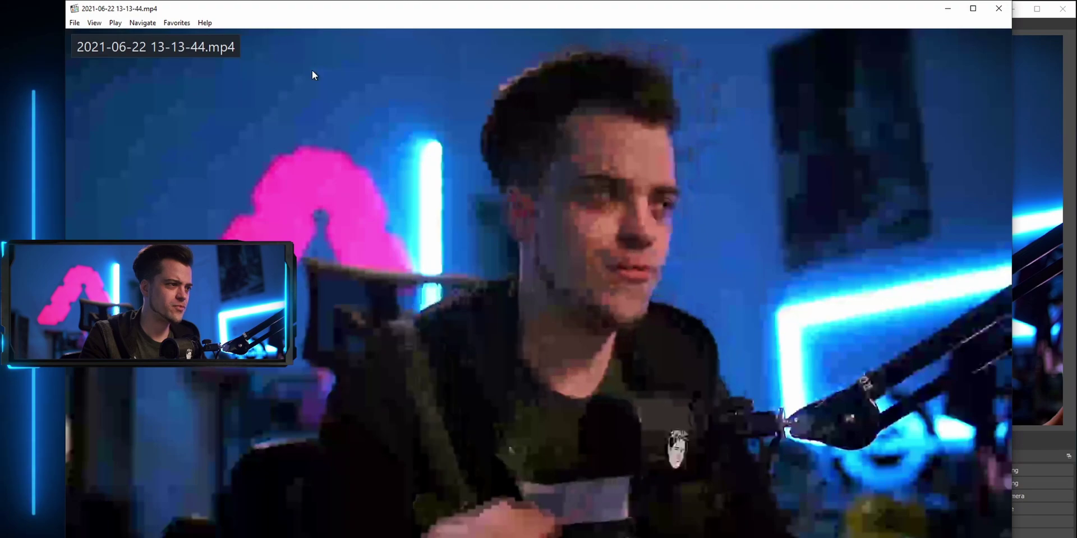
click(396, 81)
drag(396, 81, 401, 196)
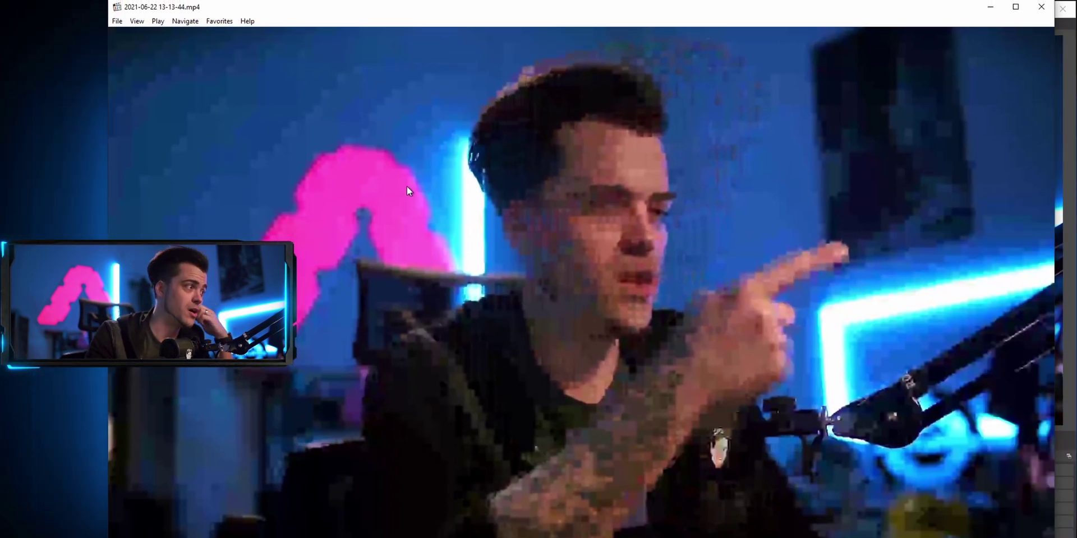
key(alt+F4)
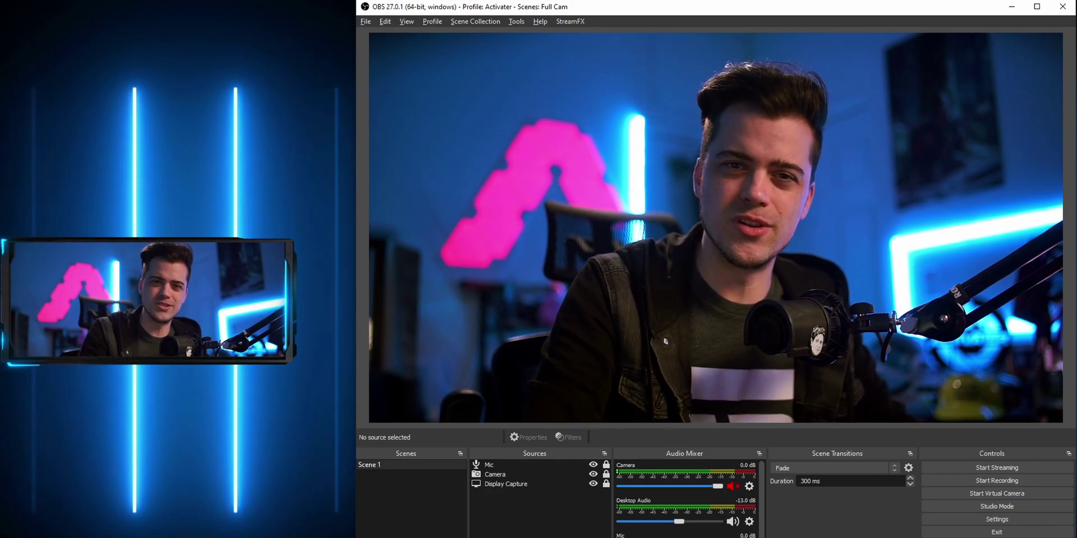
- Review the recording output settings and set the streaming bitrate to 10000 Kbps
click(956, 519)
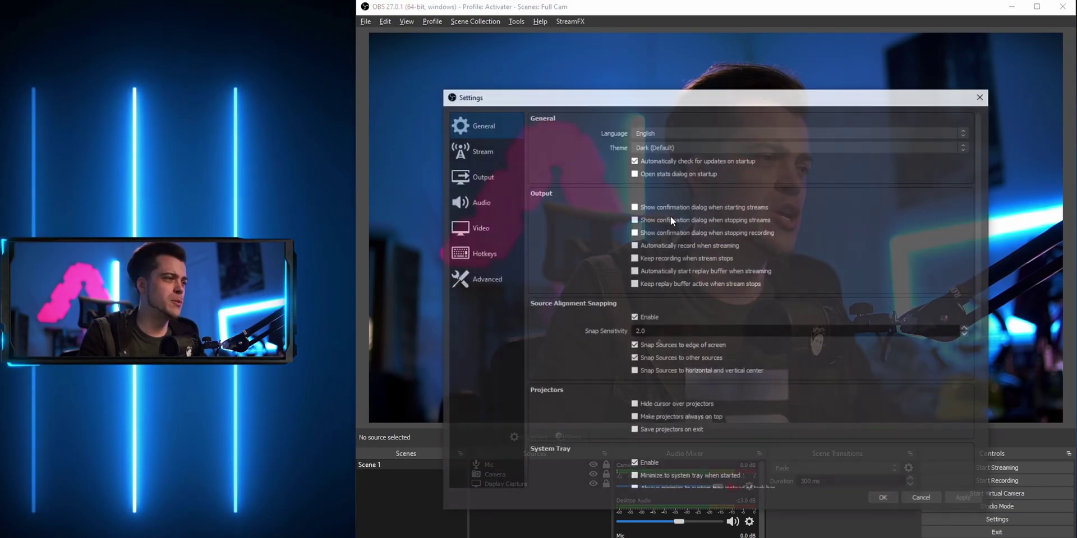
click(493, 183)
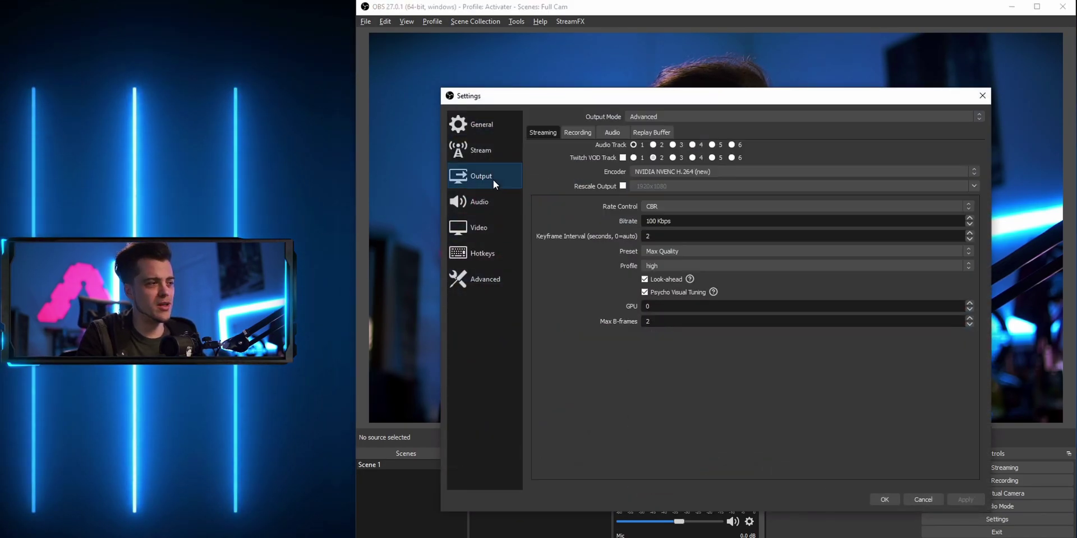
click(570, 134)
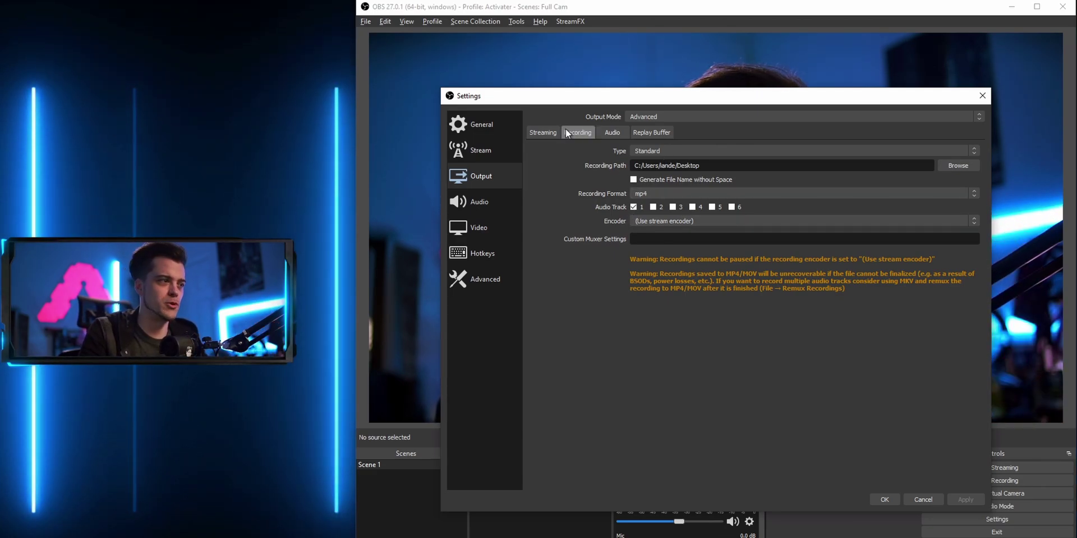
click(547, 133)
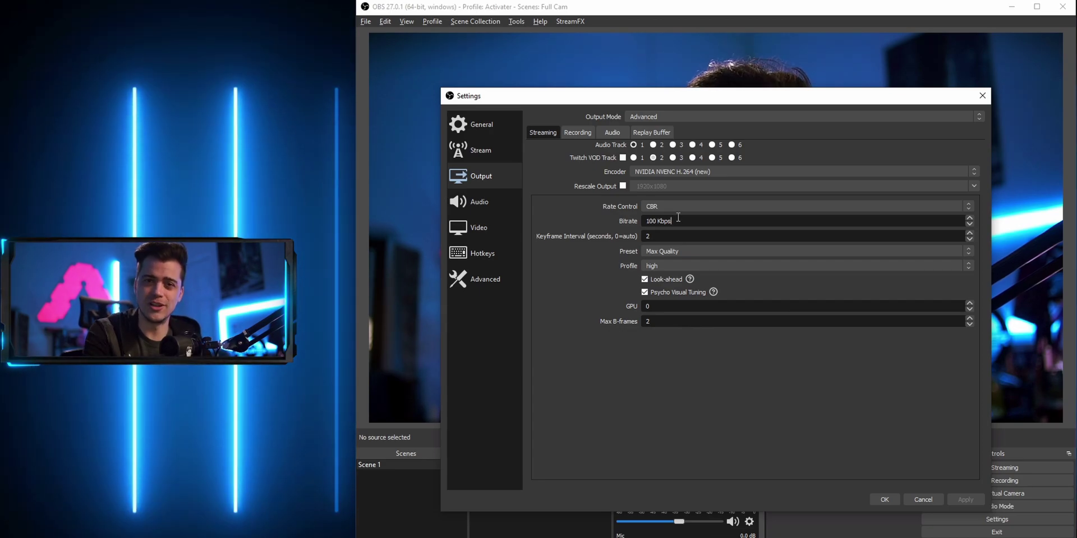
key(ctrl+a)
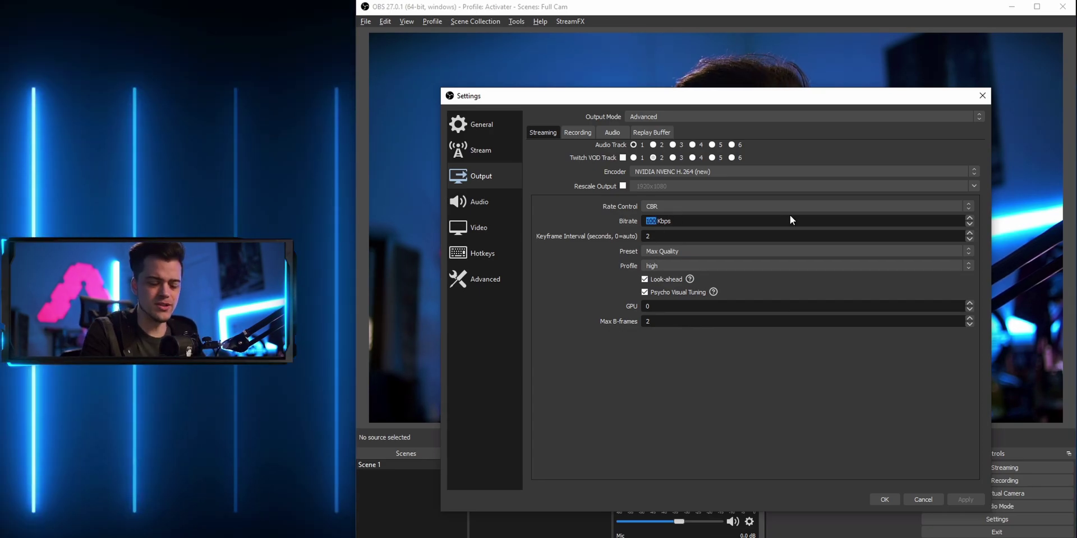
text(6000)
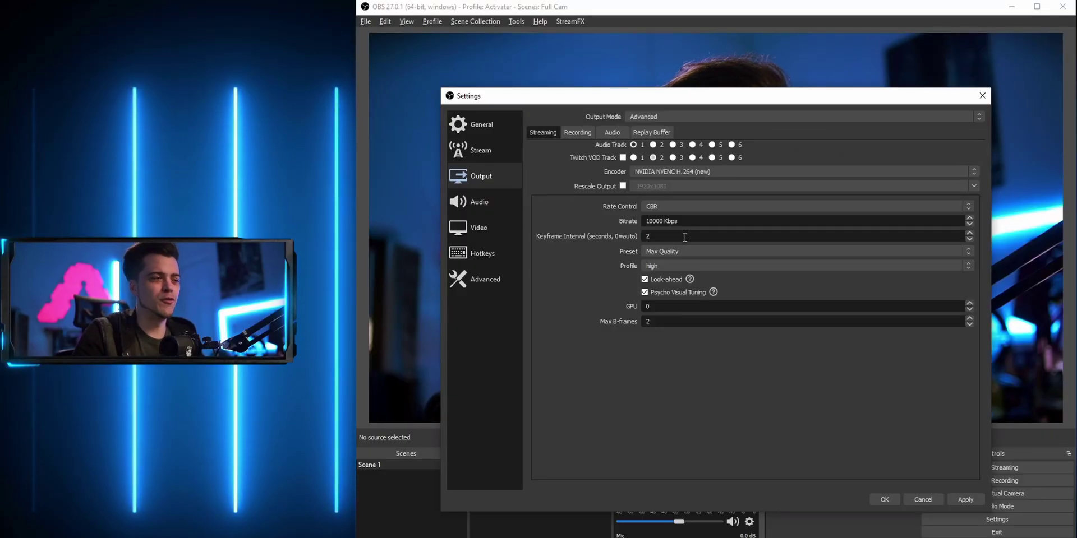
- Set the streaming encoder's Max B-frames to 4, check the video resolution and frame rate, and save the settings
click(970, 319)
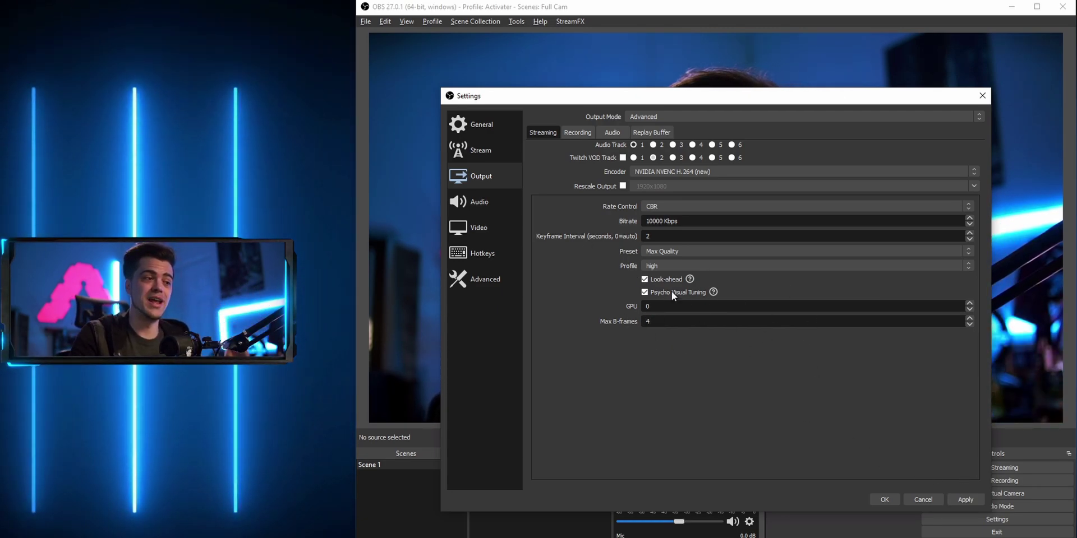
click(484, 225)
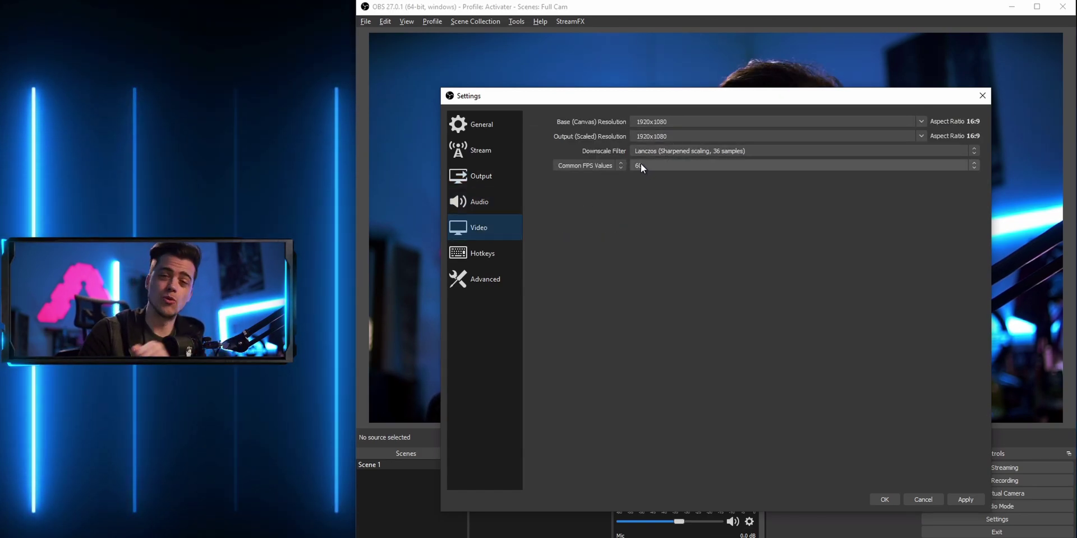
click(488, 178)
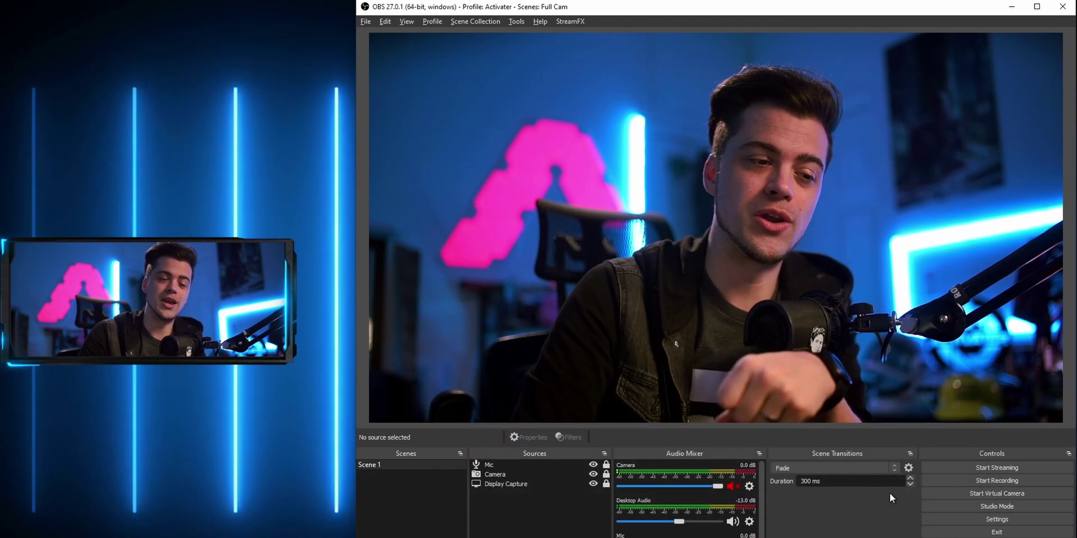
click(886, 499)
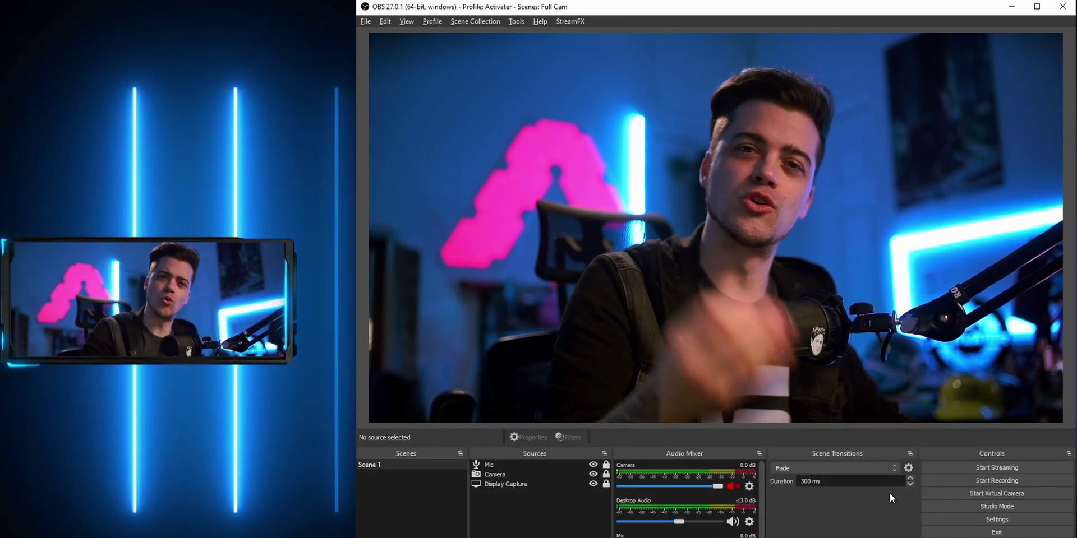
- Hide the Camera source temporarily to view the Display Capture source beneath it, and show the camera again
click(507, 484)
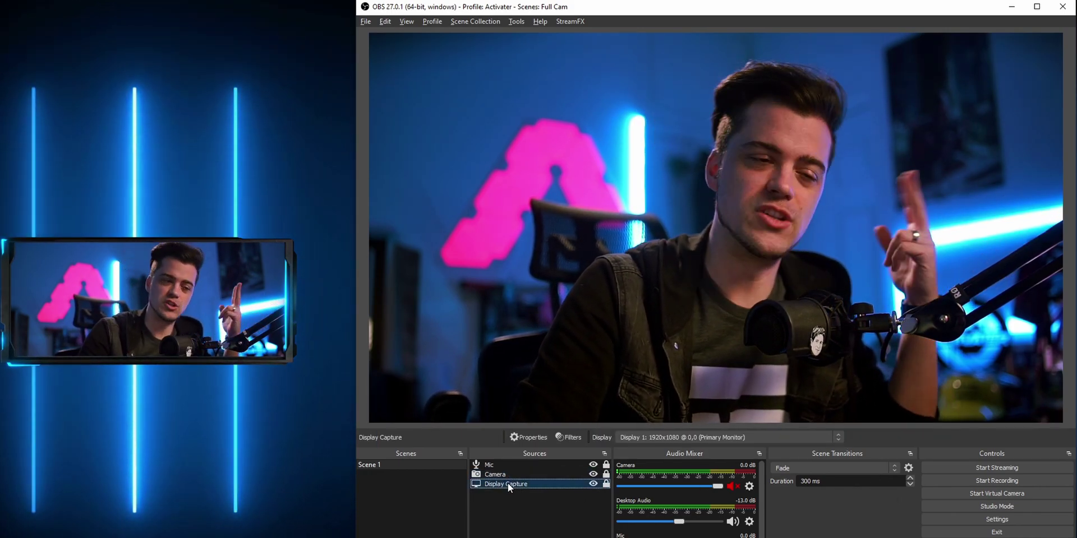
click(589, 473)
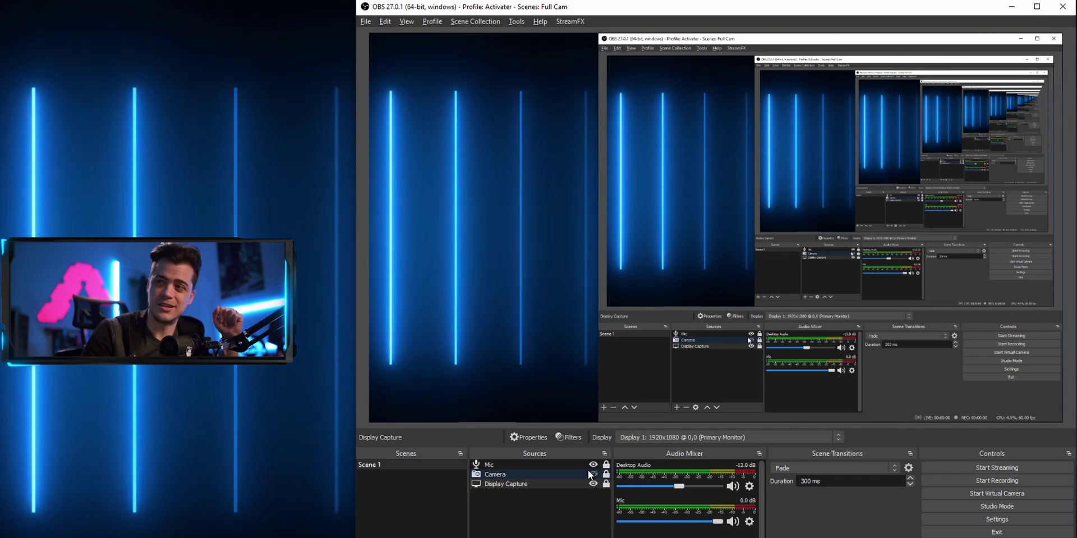
click(592, 474)
- Add a Source Record effect filter named "Source Record - Camera" to the Camera source and close its filters
right_click(494, 474)
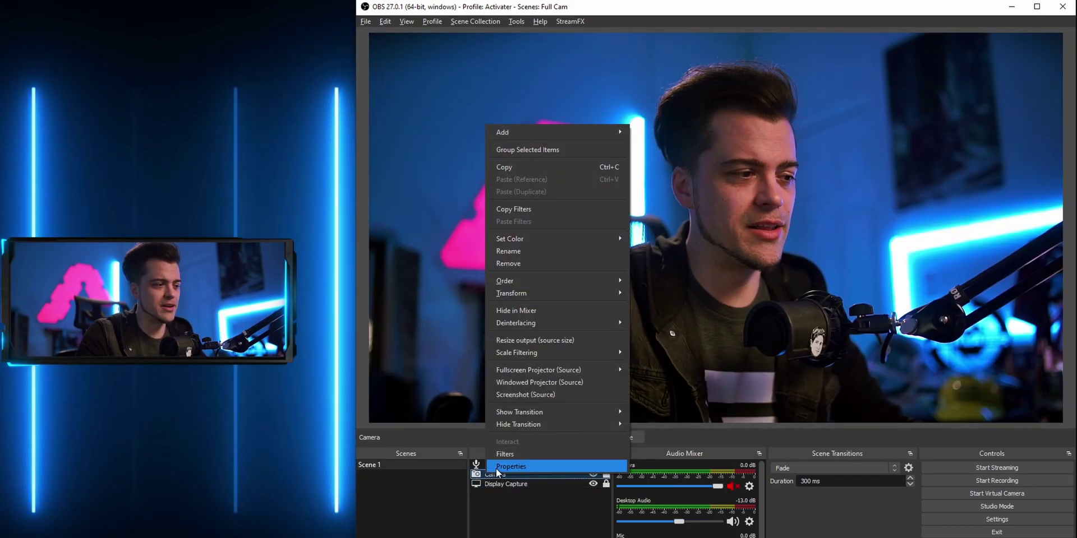
click(506, 454)
right_click(532, 409)
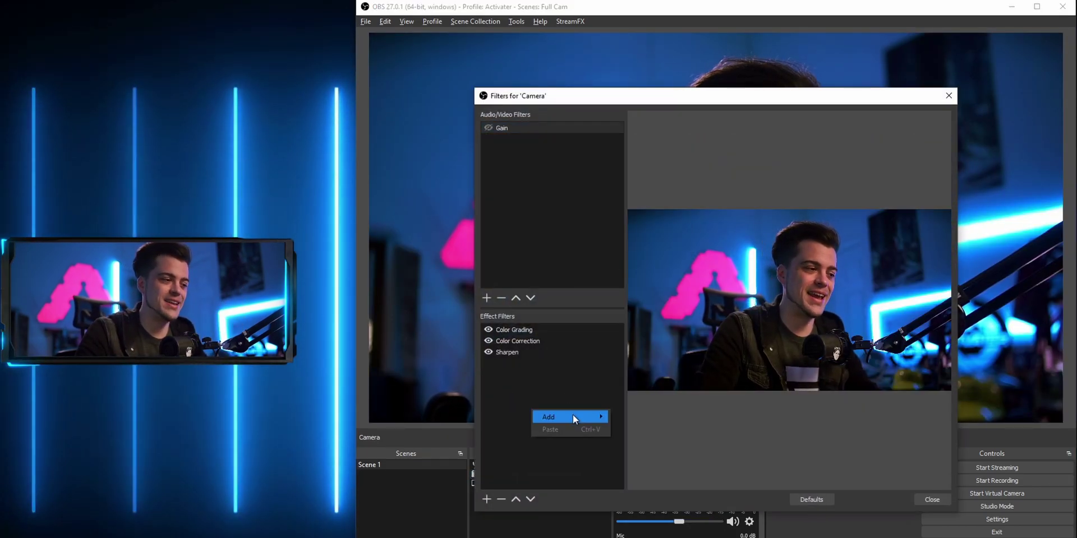
mouse_move(573, 416)
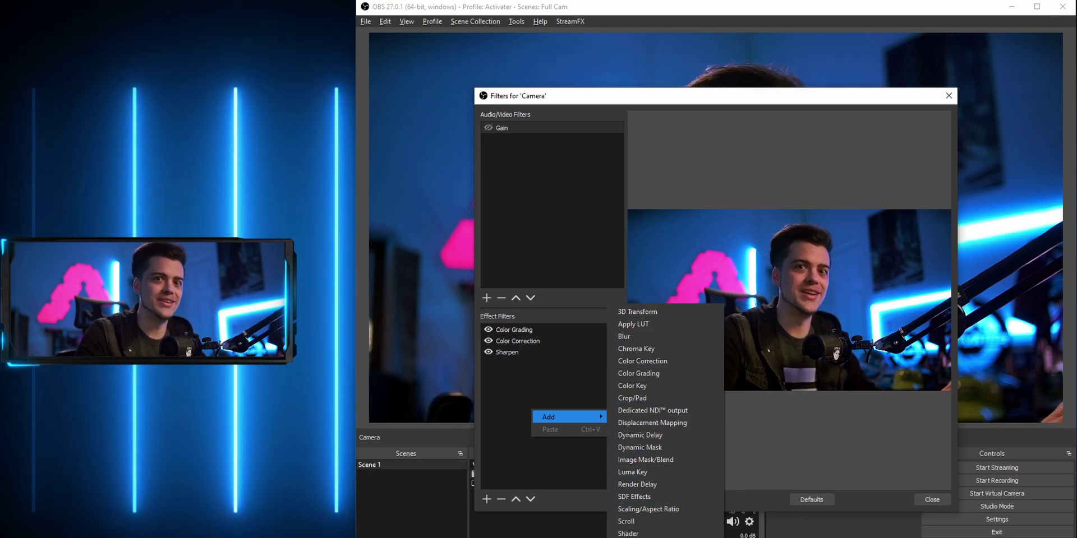
click(628, 535)
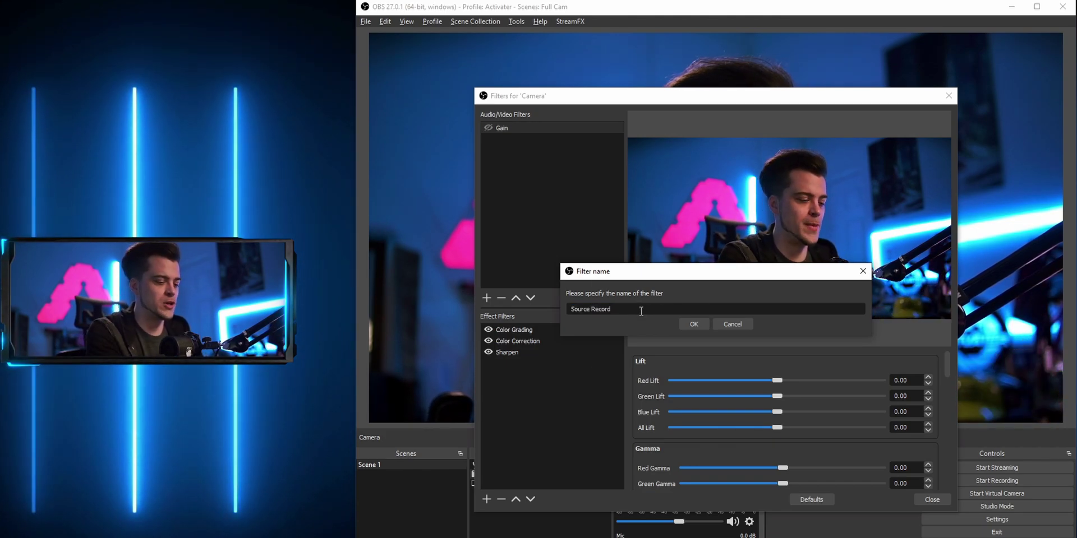
text(- CAme)
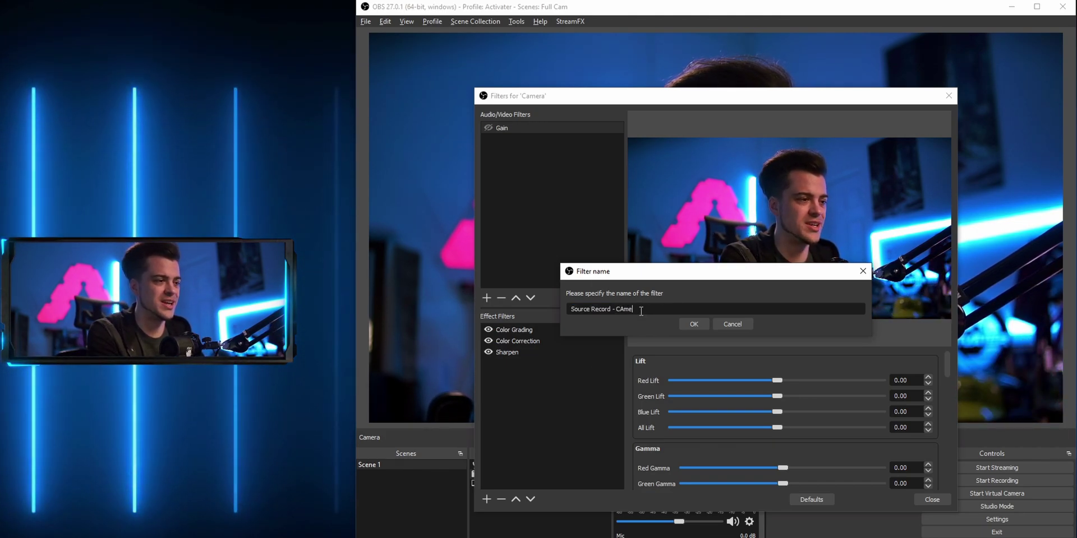
text(ra)
click(688, 322)
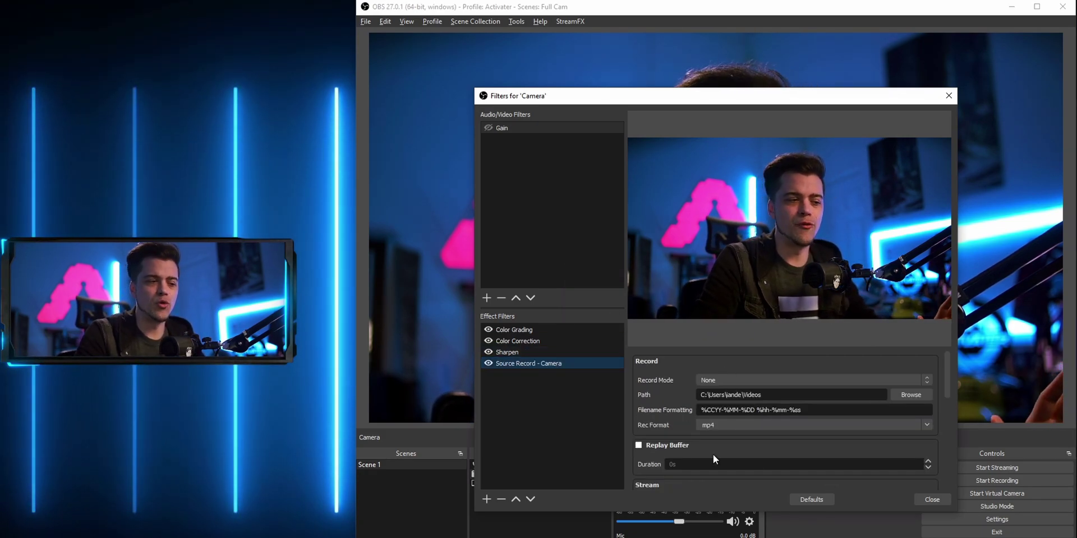
click(932, 500)
- Add a Source Record effect filter named "Source Record - Display" to the Display Capture source
right_click(514, 486)
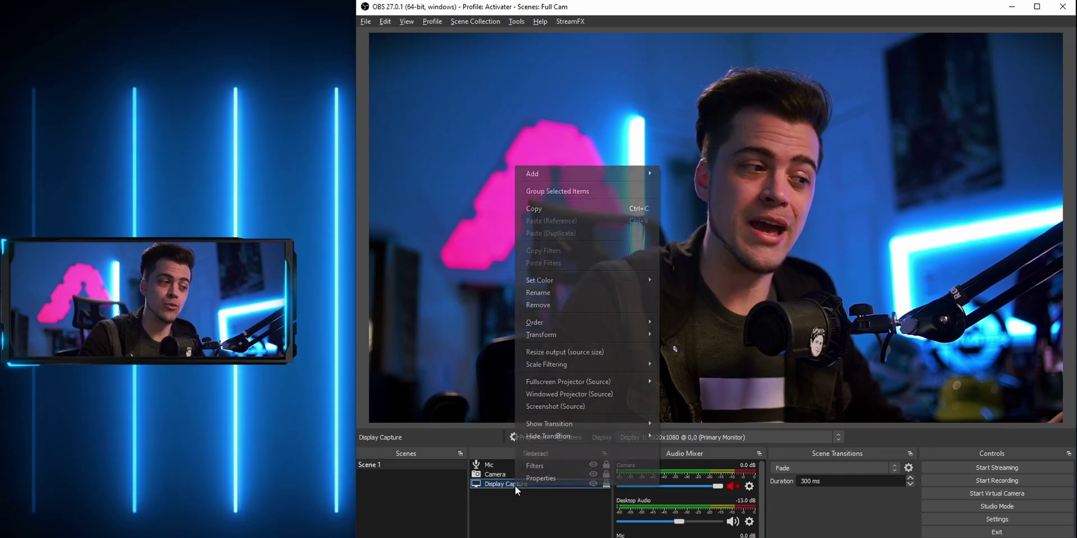
click(534, 466)
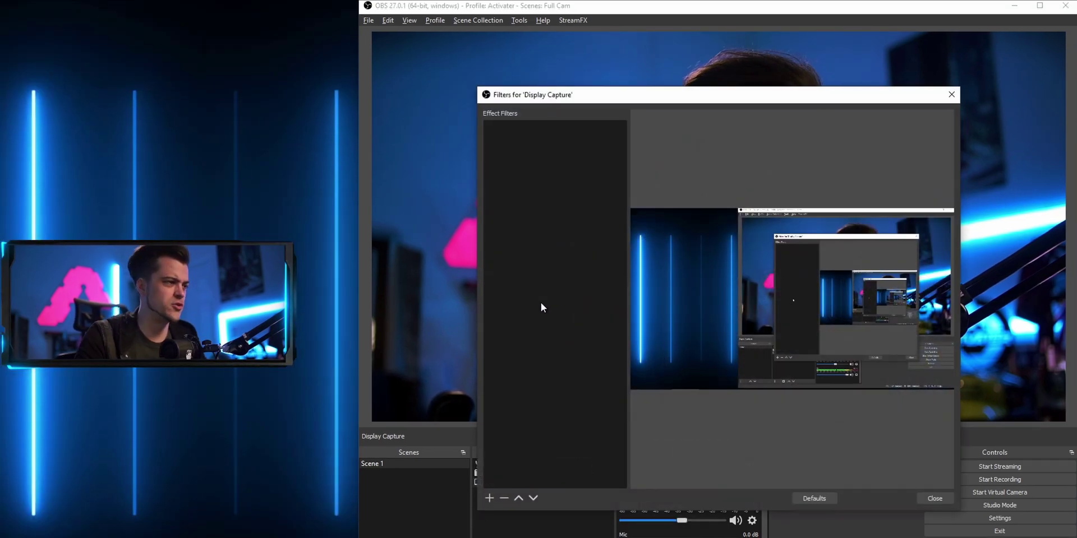
mouse_move(578, 310)
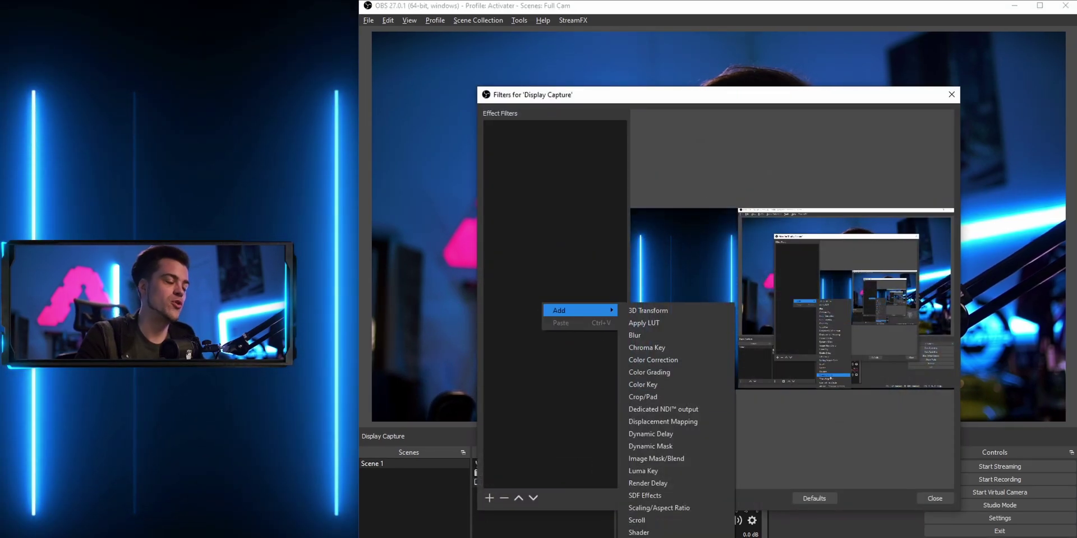
click(647, 537)
key(End)
text(- Display)
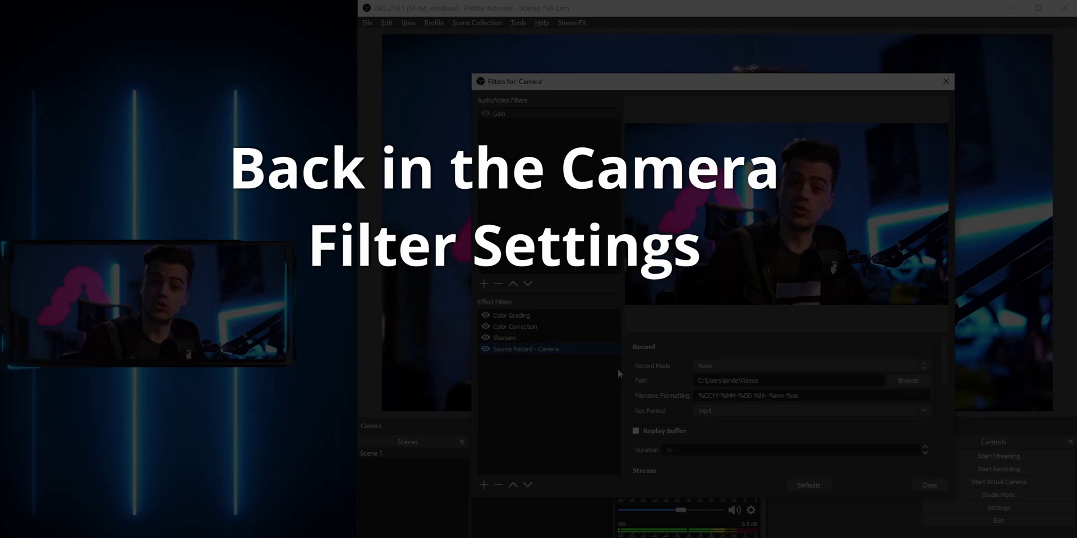
- Set the Camera source's Source Record filter to the Recording record mode and its save path to the Desktop folder
click(721, 366)
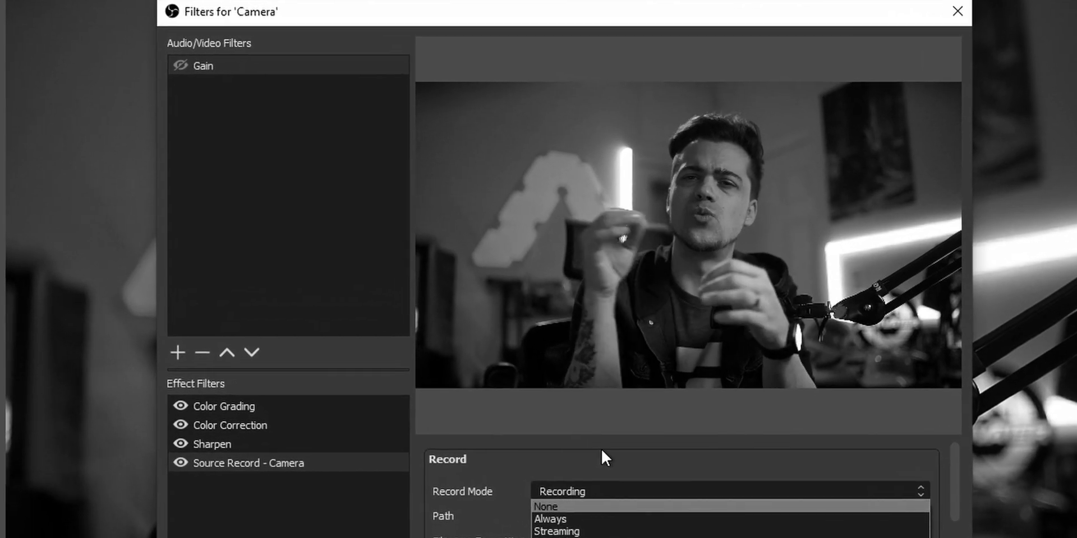
click(642, 430)
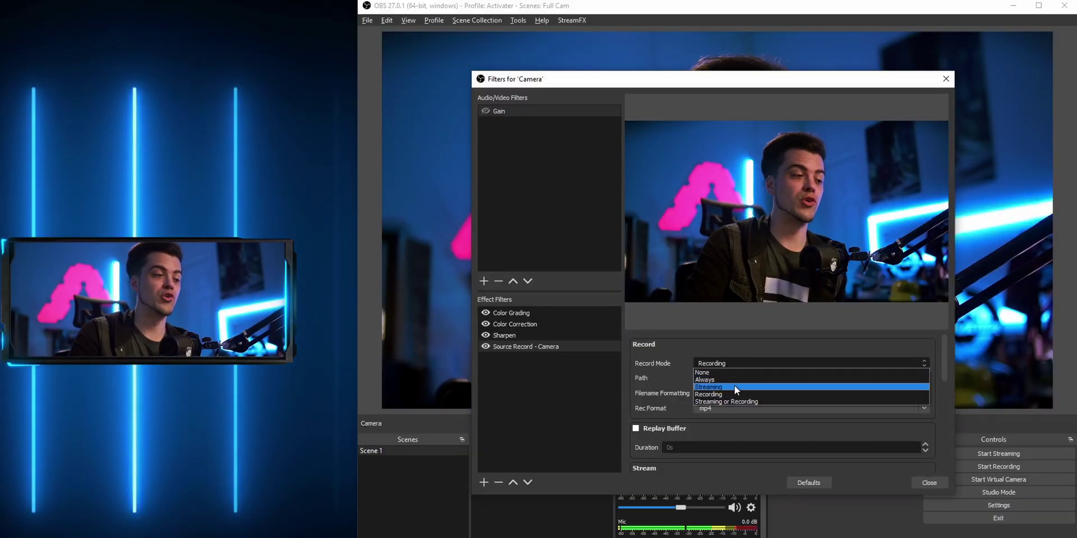
click(735, 395)
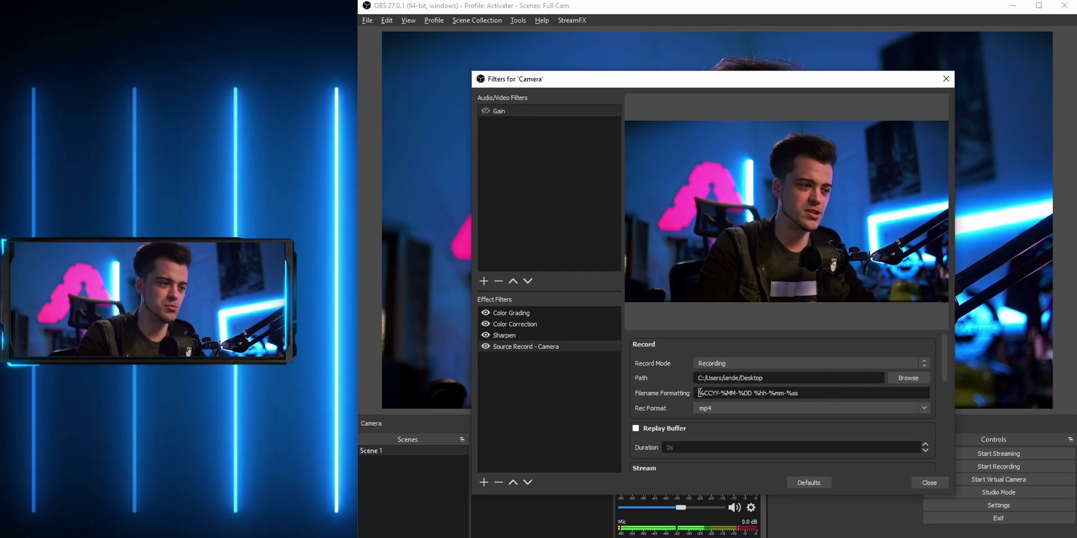
- Prefix the filter's filename formatting with "CAMERA " and check the available recording formats, keeping mp4
text(RA)
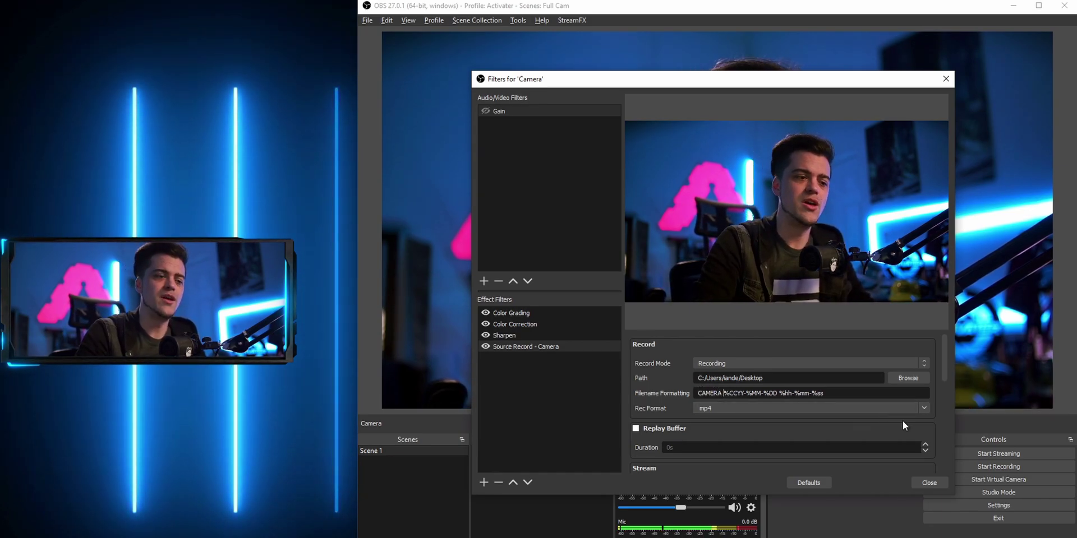
click(924, 408)
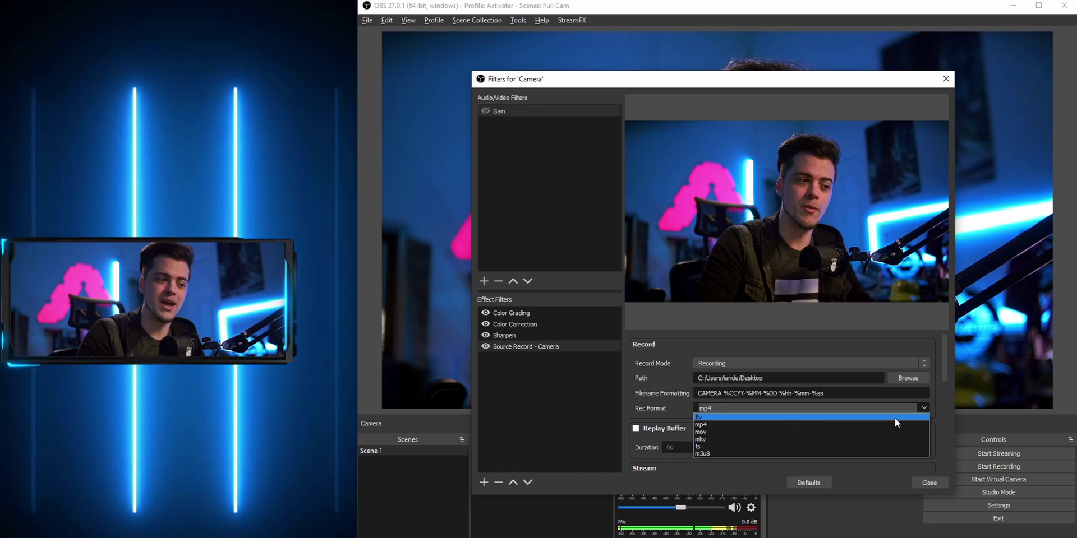
click(601, 400)
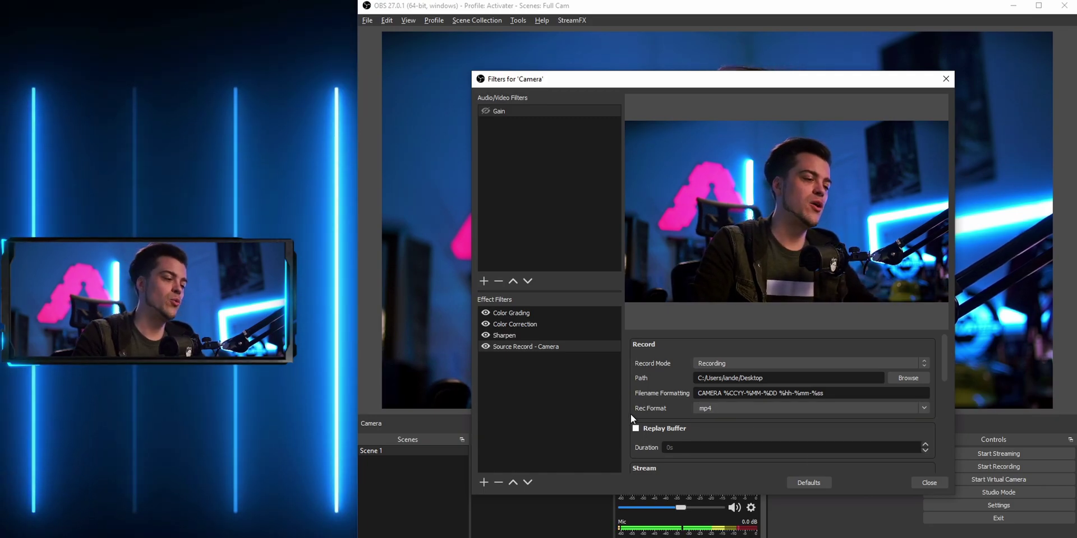
- Look over the filter's Stream Mode options, and enable Different Audio with Mic as its source
scroll(631, 415, down, 2)
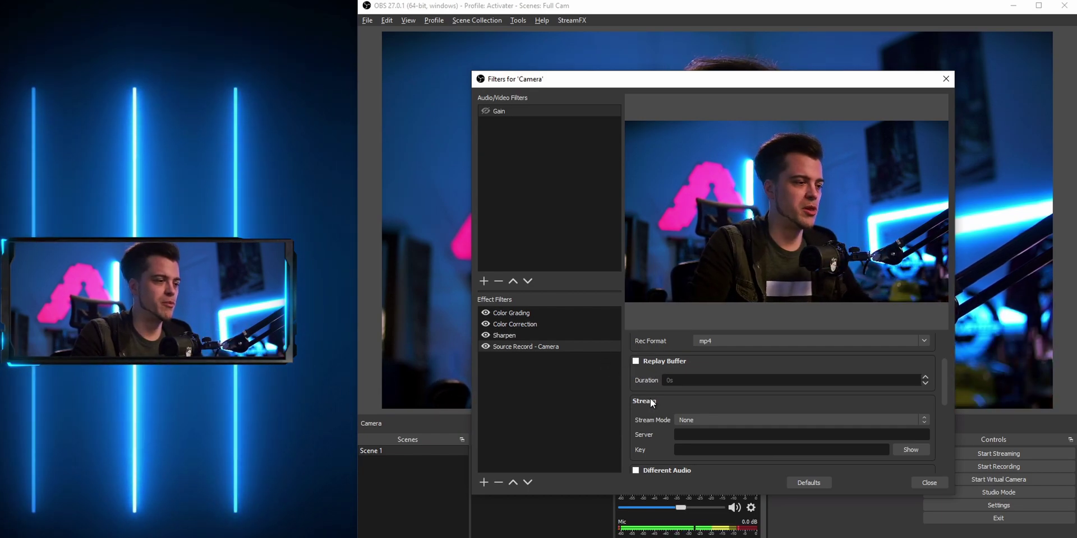
scroll(650, 398, down, 1)
click(719, 383)
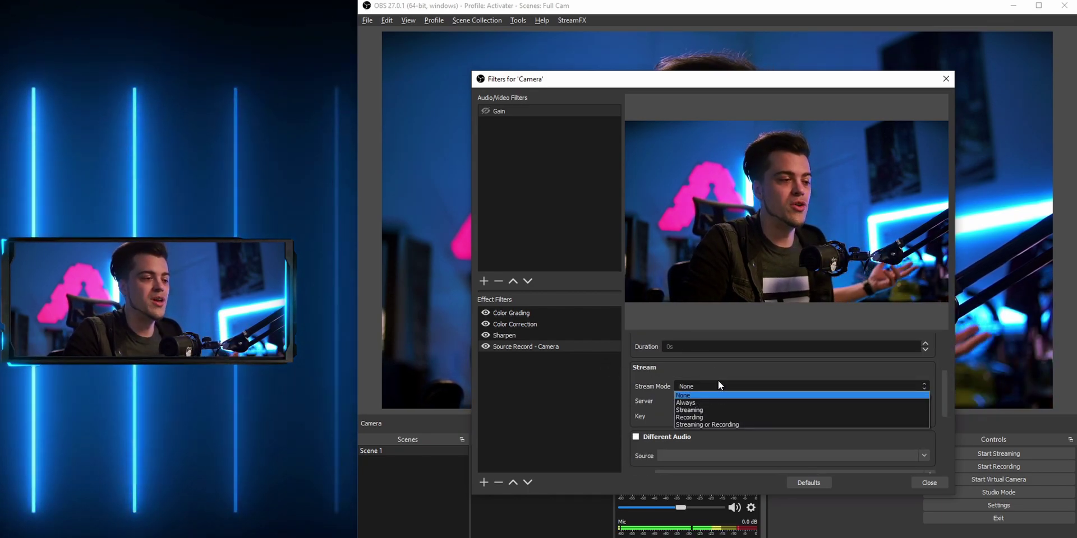
click(721, 379)
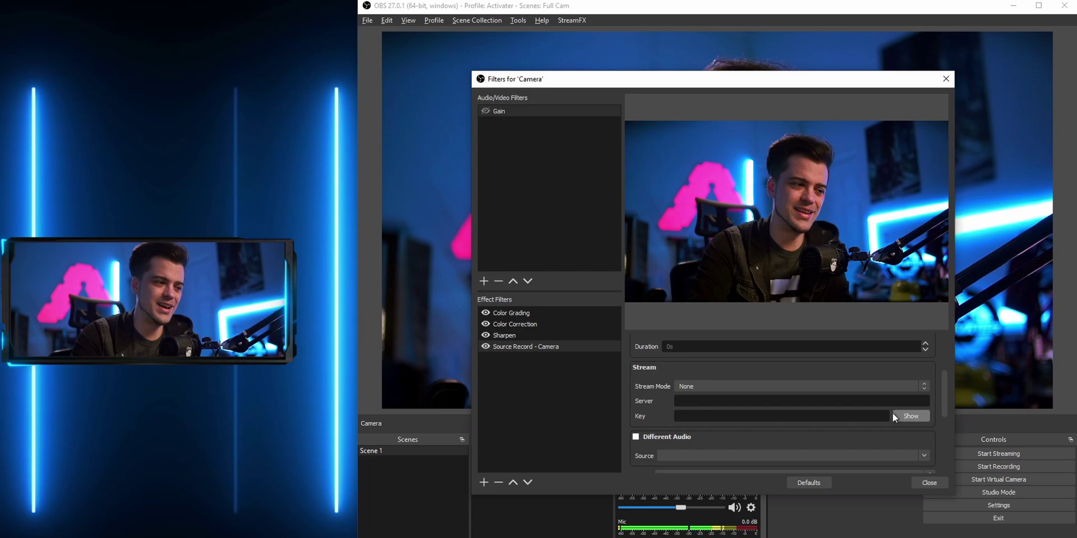
scroll(659, 404, down, 3)
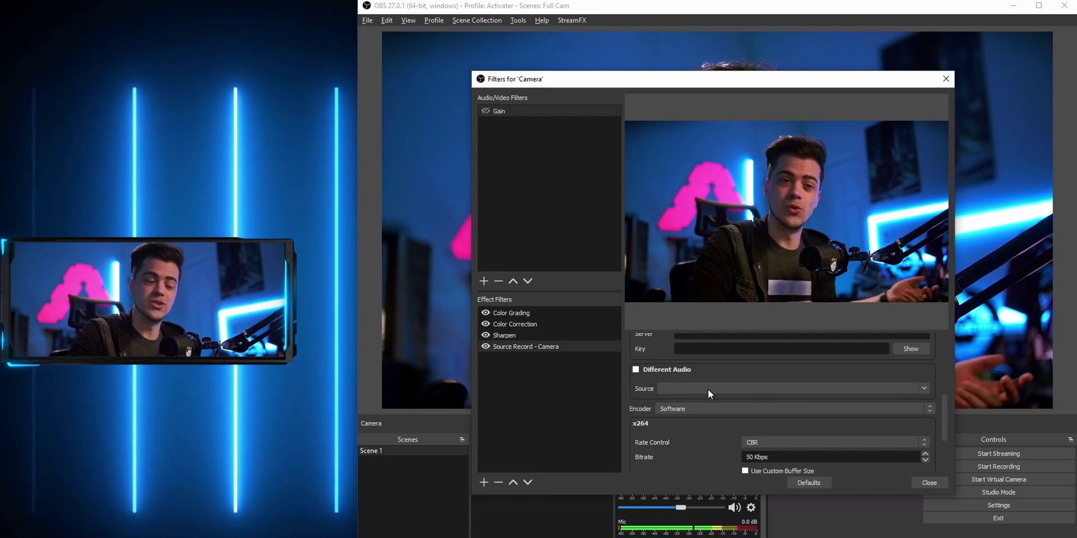
click(636, 370)
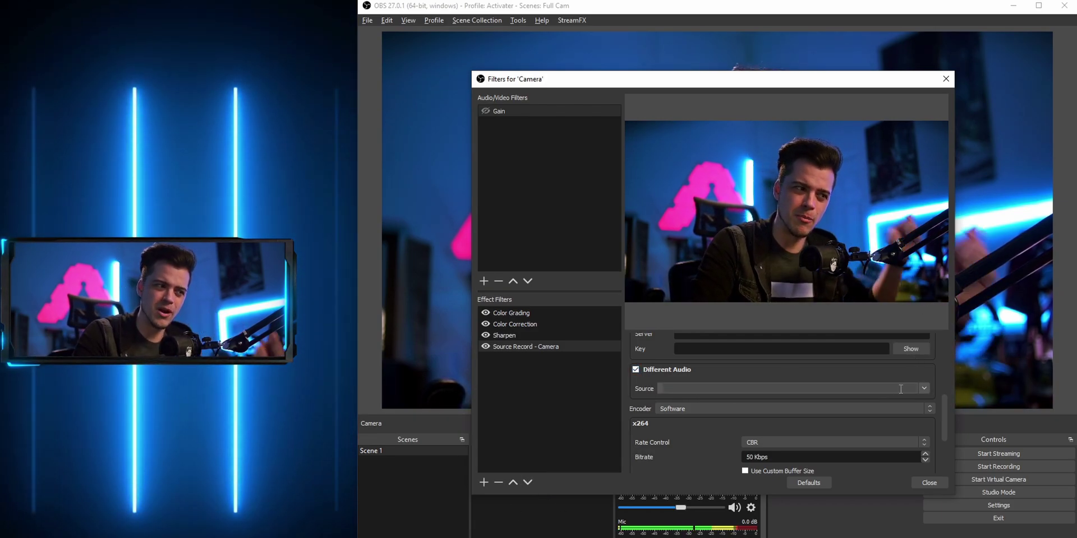
click(925, 389)
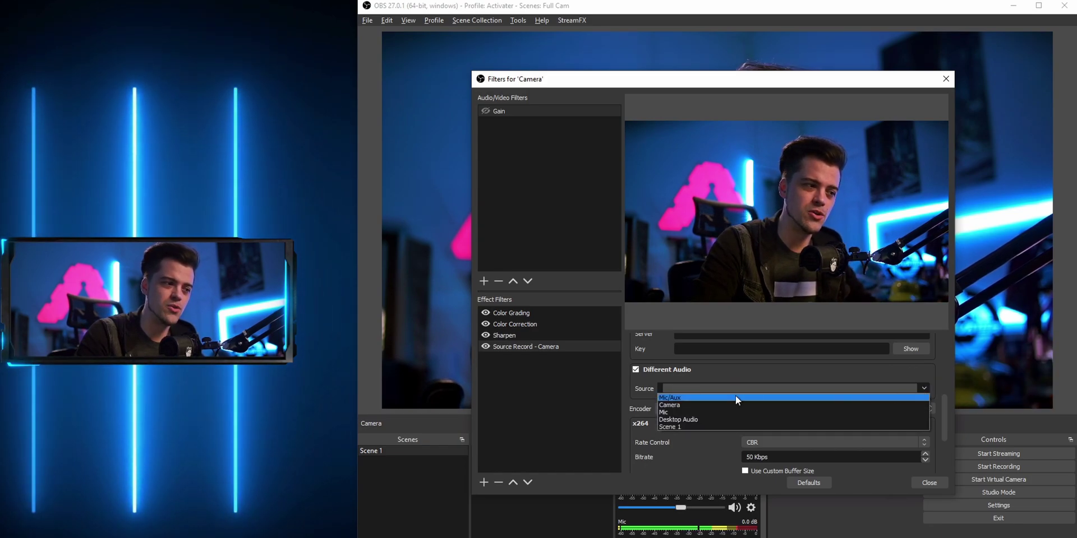
click(683, 413)
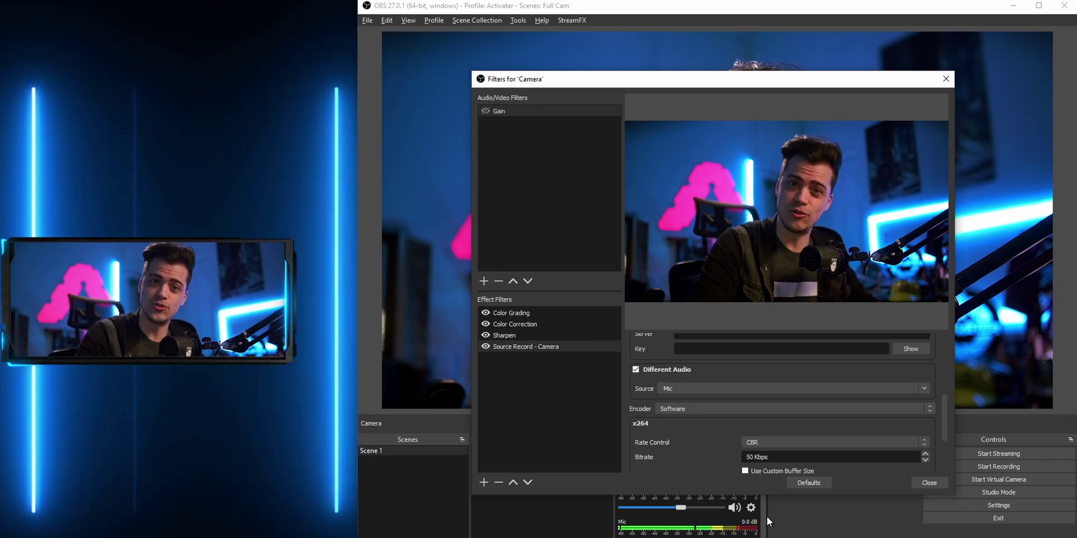
- Set the camera recording filter's encoder to NVENC and close the Camera filters
scroll(685, 355, down, 2)
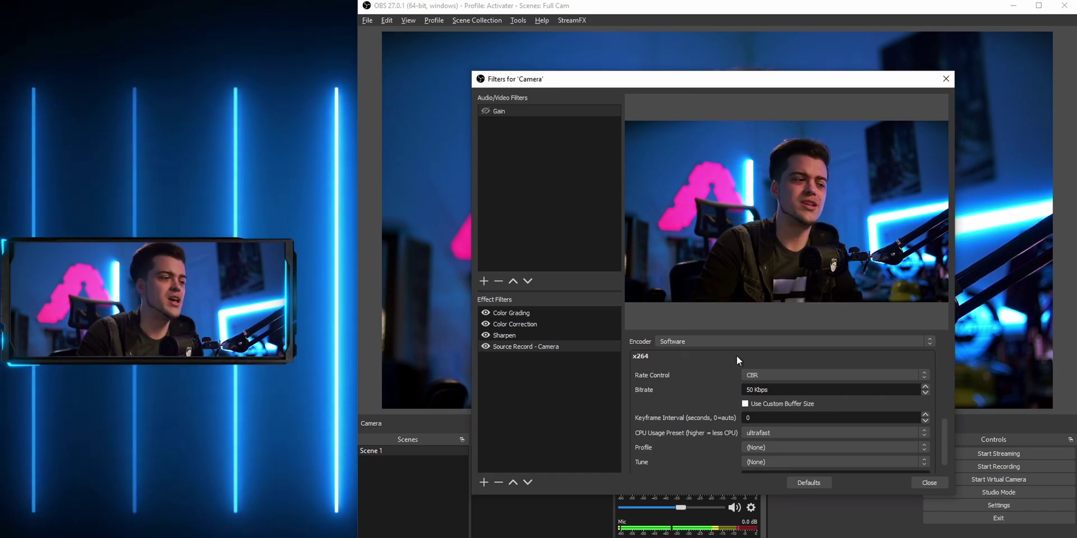
click(929, 341)
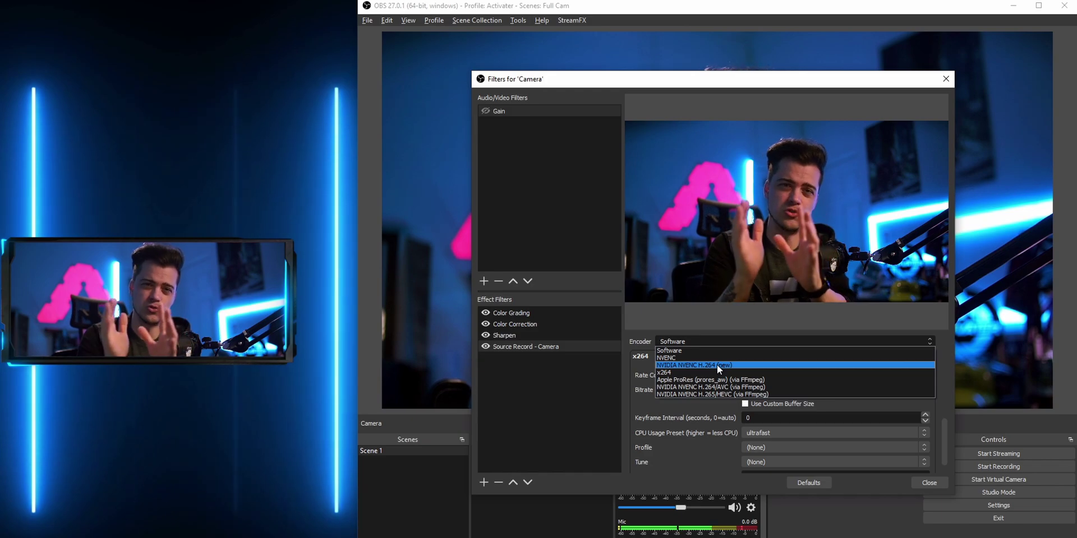
click(722, 358)
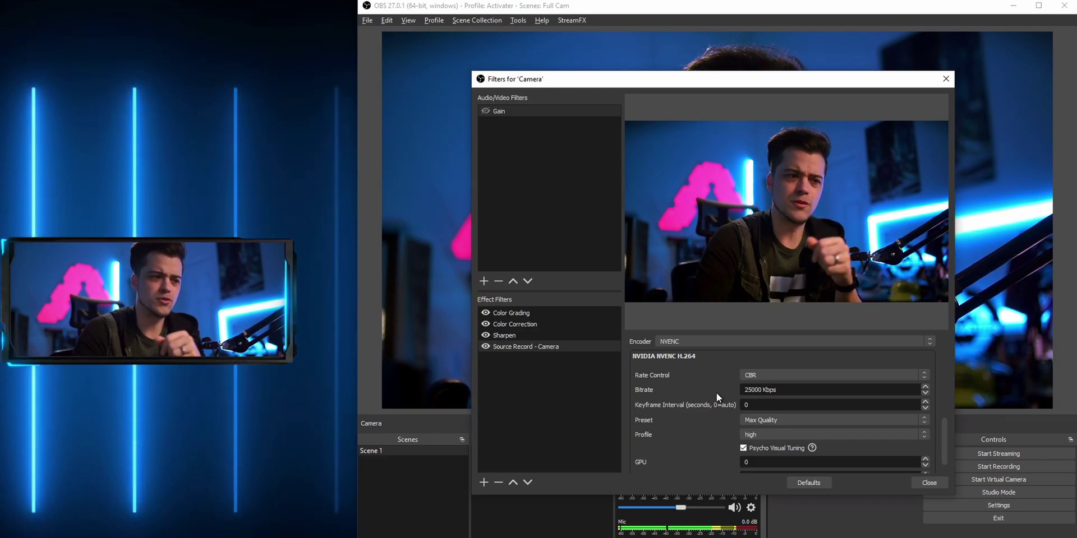
scroll(716, 393, up, 3)
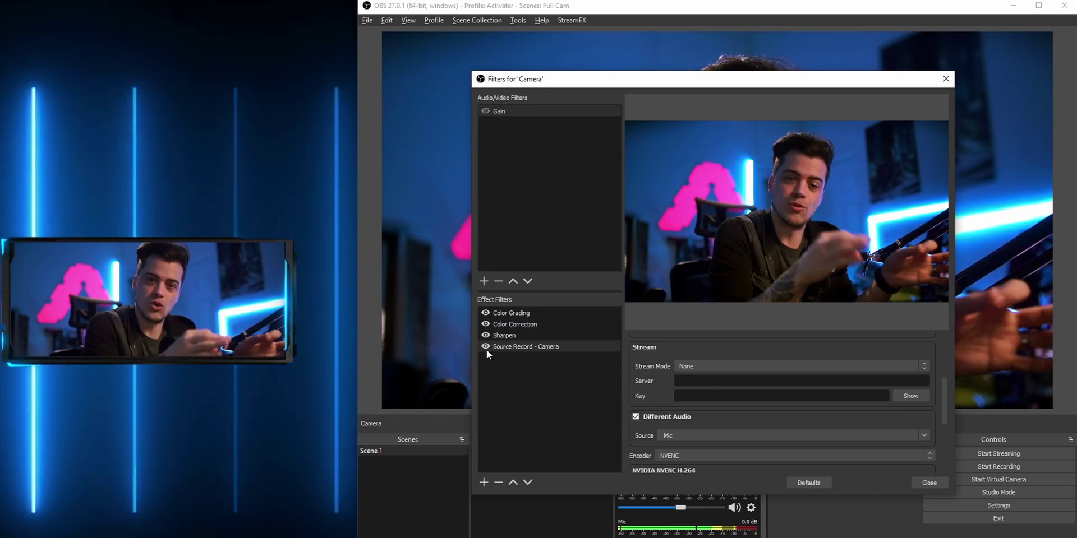
click(485, 346)
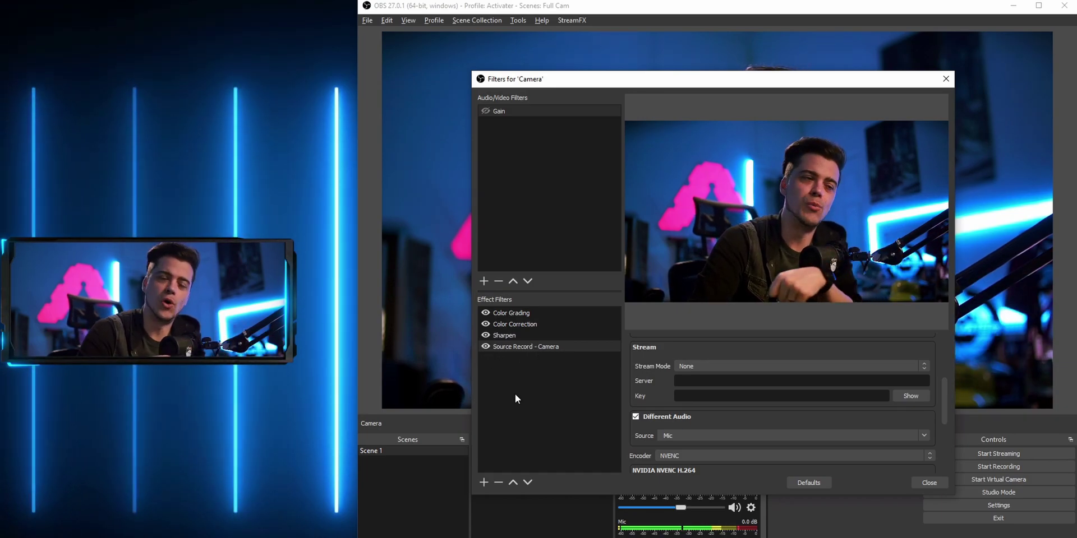
key(Escape)
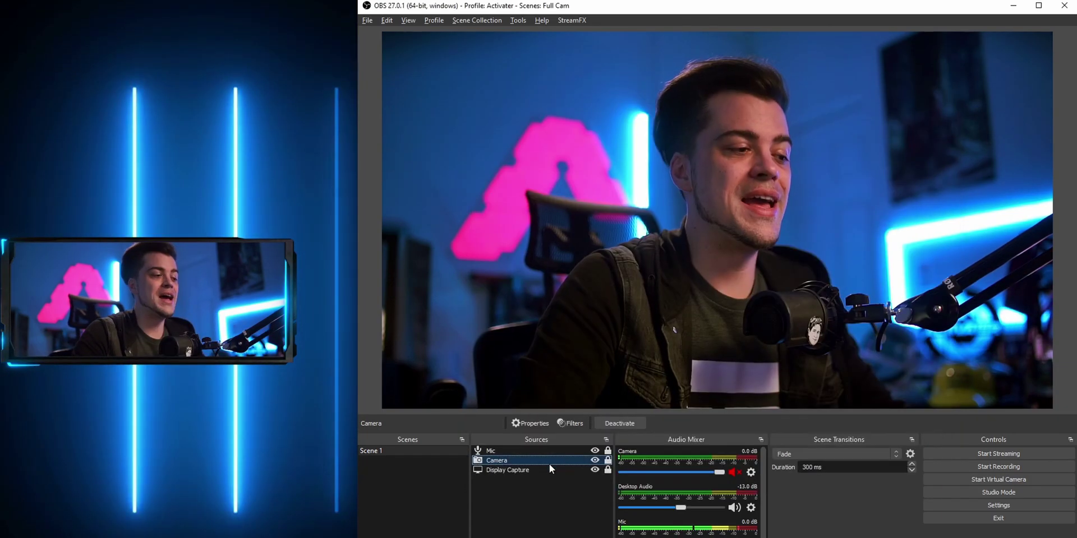
- Clear the source selection, and start and stop a test recording of the scene
right_click(530, 469)
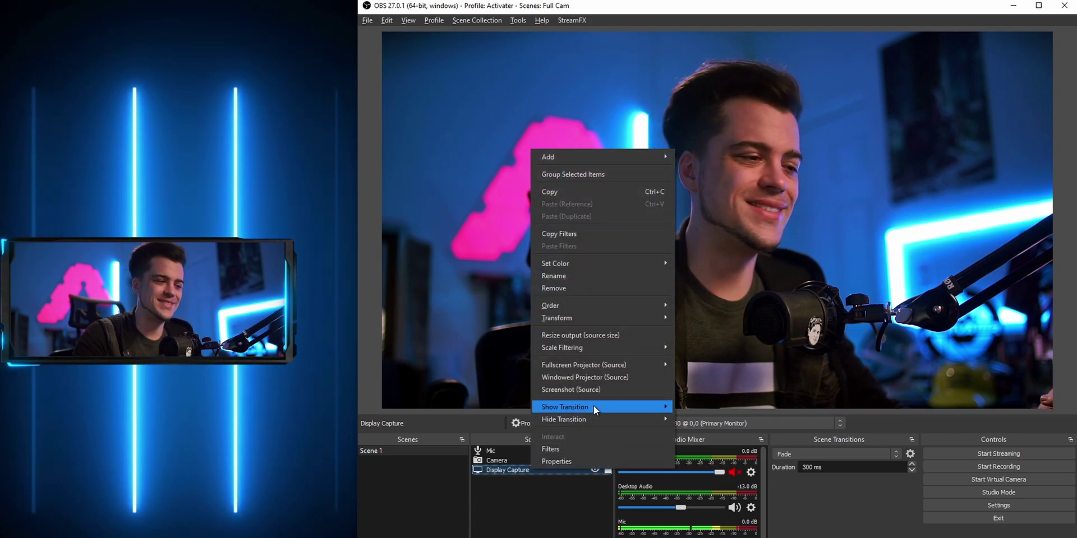
click(560, 493)
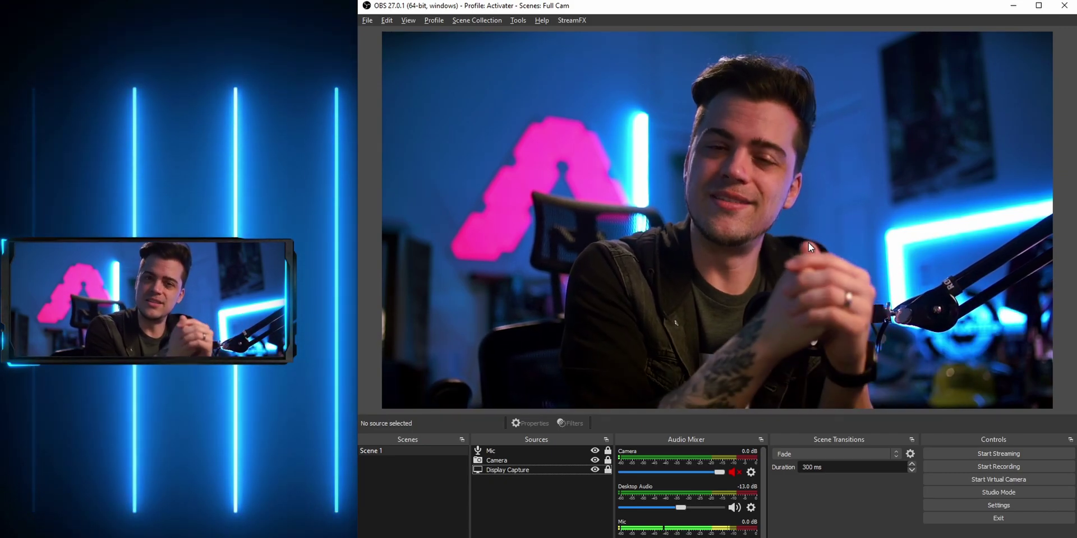
click(1020, 467)
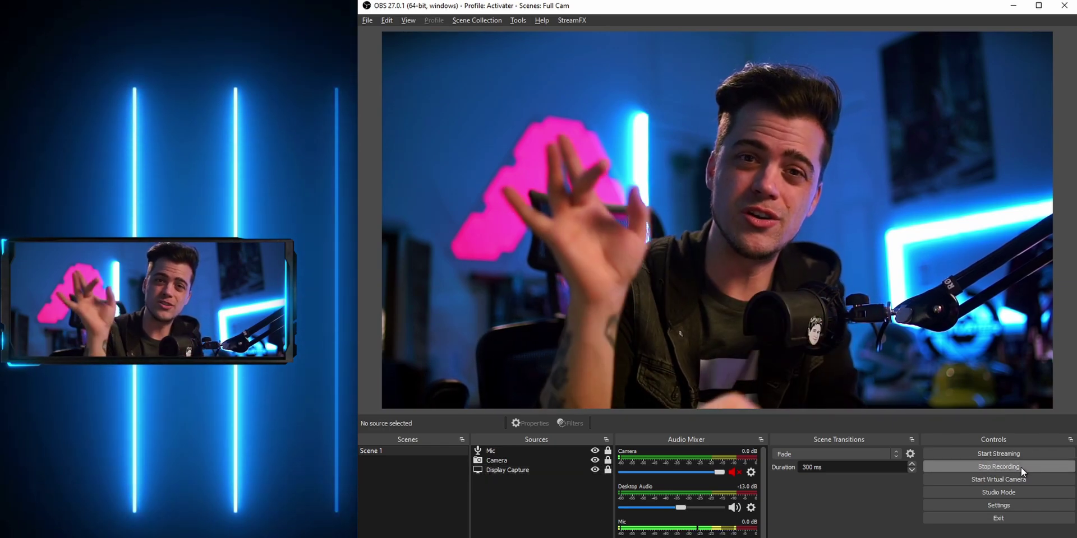
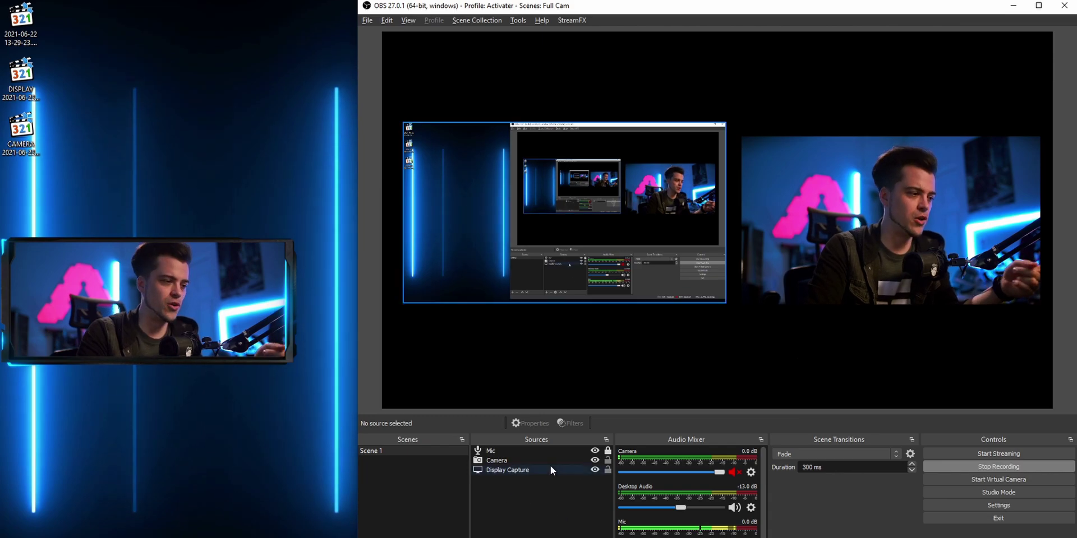
click(960, 466)
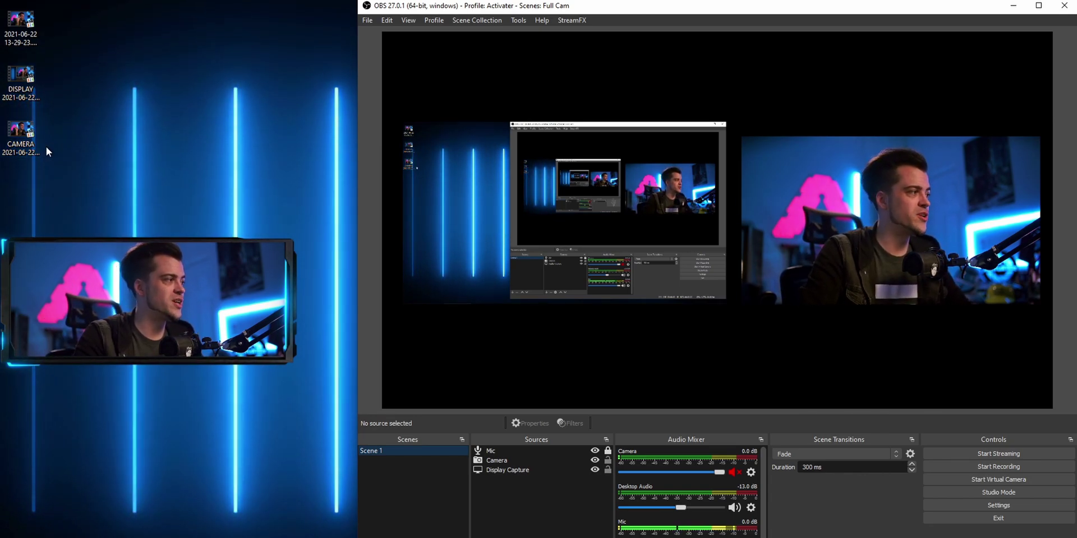
click(12, 42)
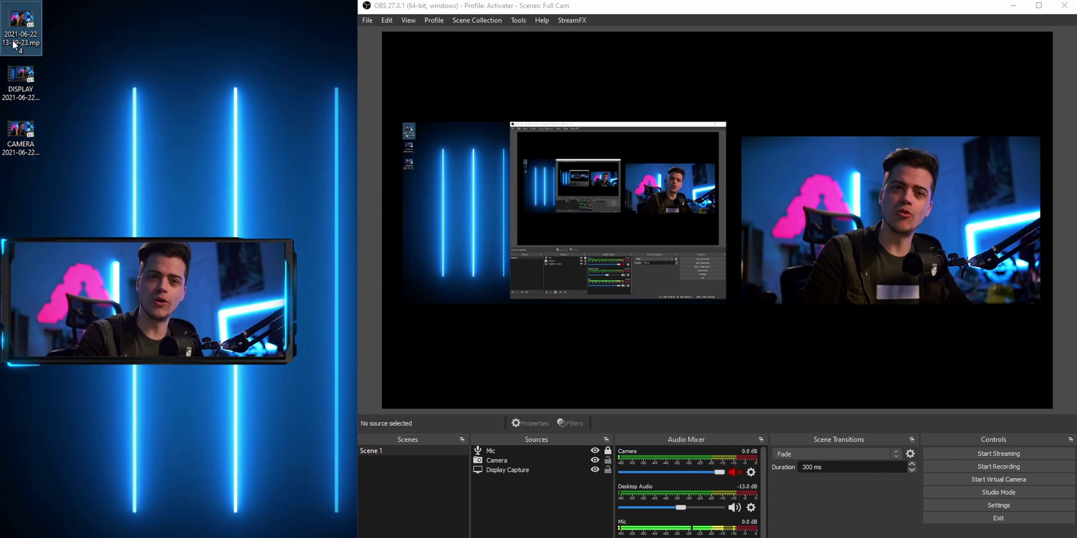
double_click(14, 39)
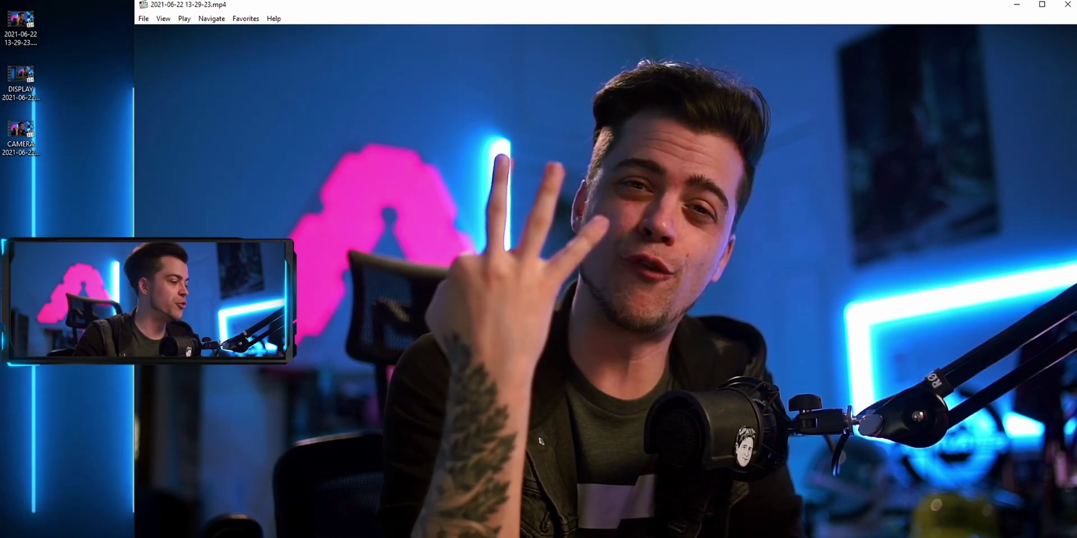
key(Left)
key(Right)
key(Right)
key(Right)
key(Right)
key(Right)
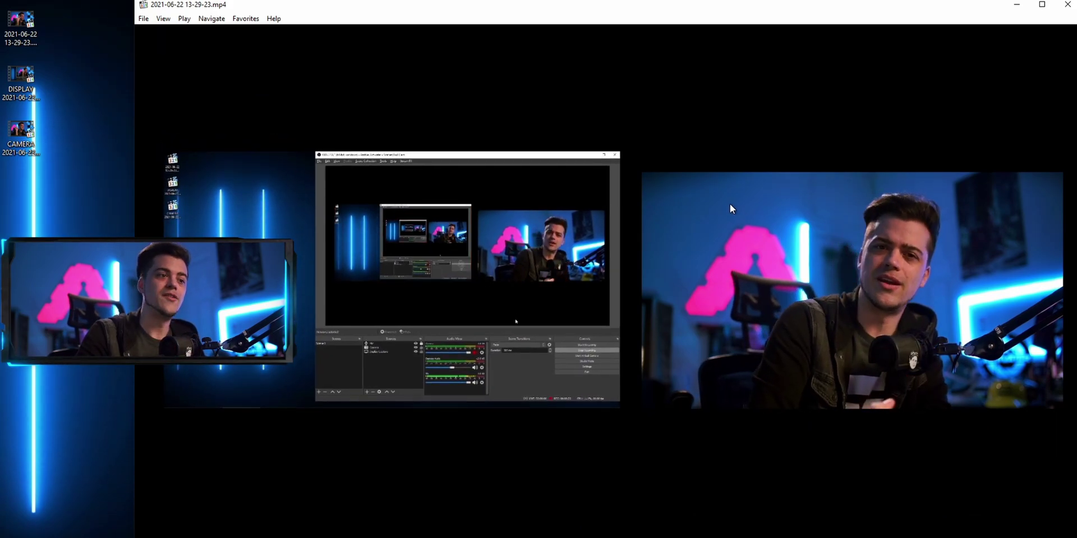
key(space)
drag(932, 8, 896, 21)
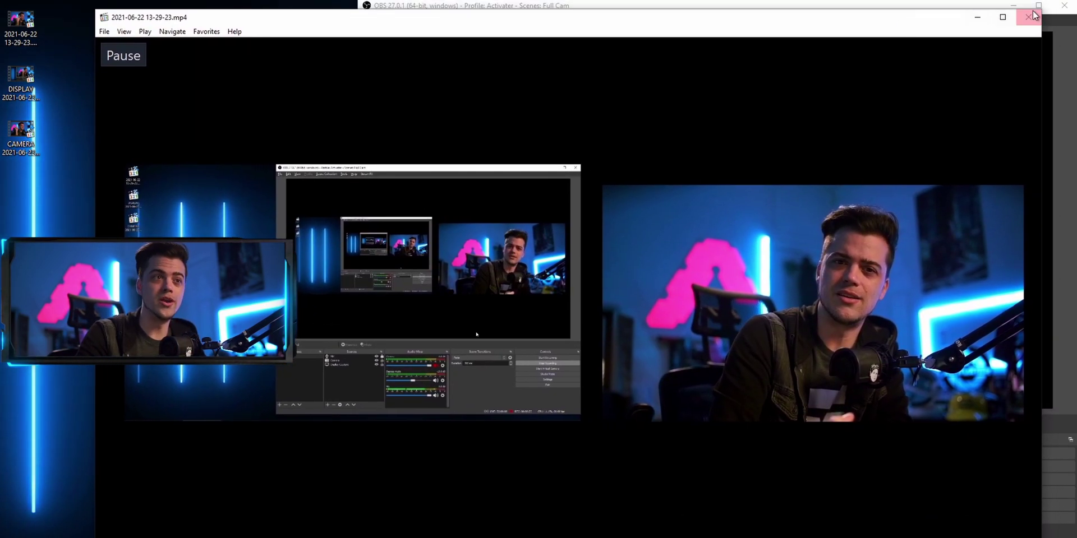
click(1031, 16)
- Open the separate DISPLAY and CAMERA recordings, skip through the camera file to near its end, and close the player
click(23, 77)
double_click(22, 77)
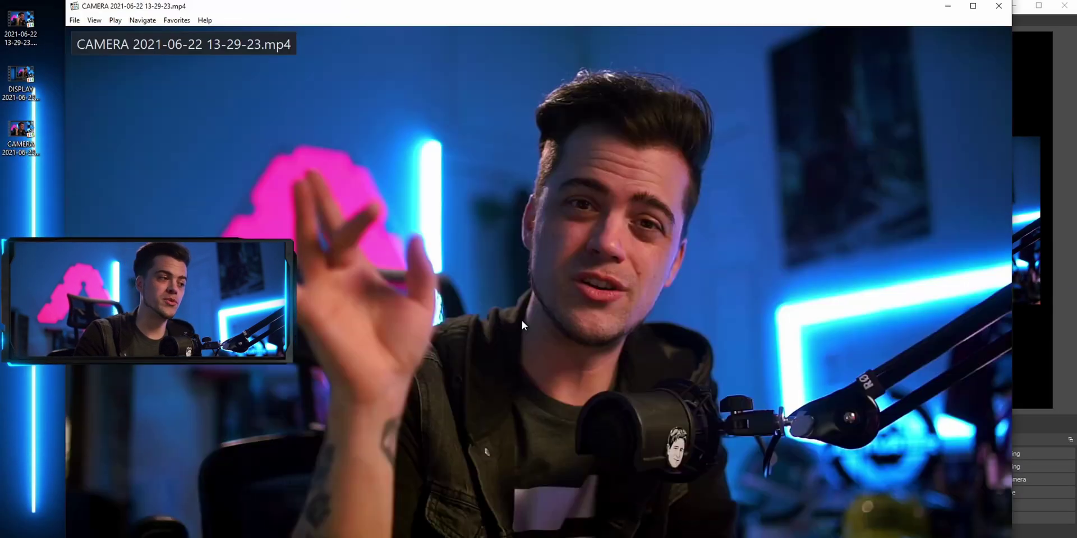
key(space)
key(Right)
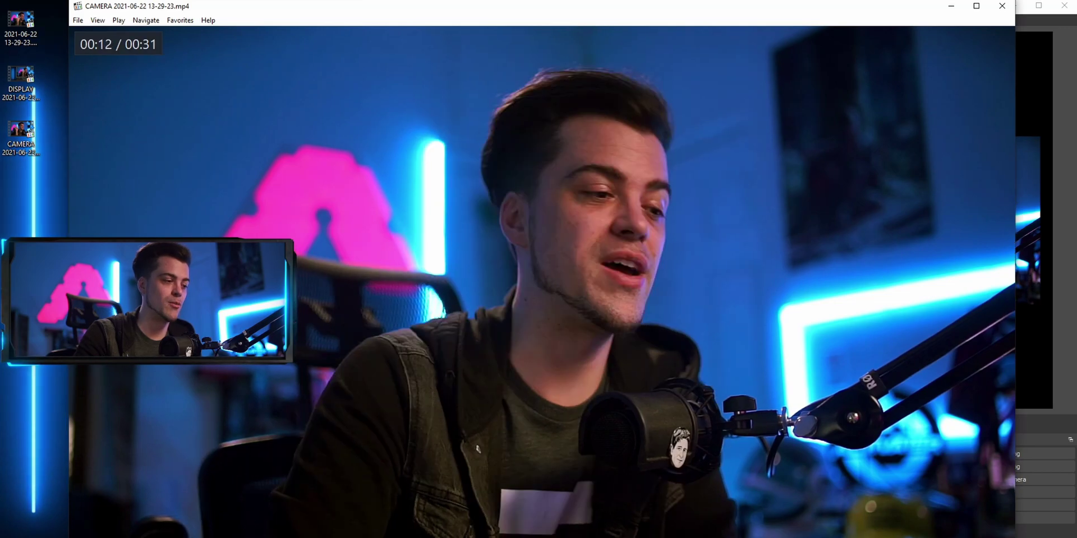
key(Right)
key(Right)
key(Right)
key(Right)
key(Right)
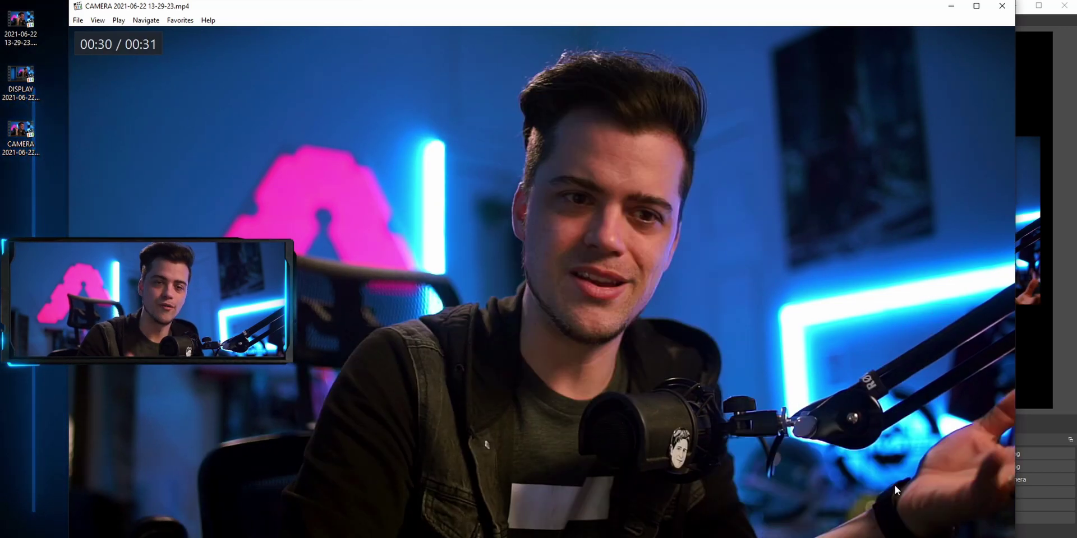
click(996, 5)
drag(82, 158, 56, 18)
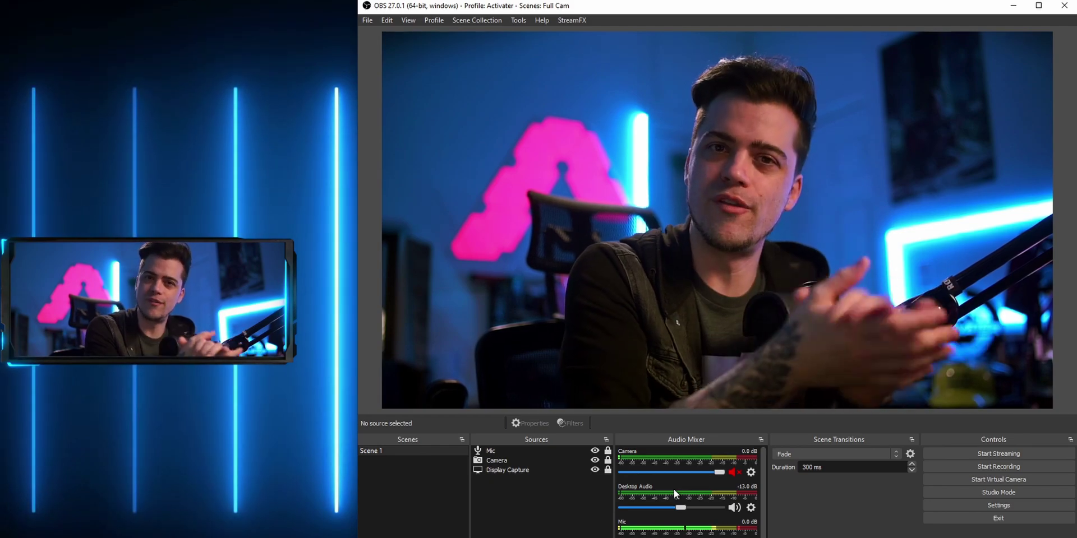
- In the Hotkeys settings, assign Shift + 1 to the Camera's Source Record Enable and Shift + 2 to Source Record Disable
click(1009, 506)
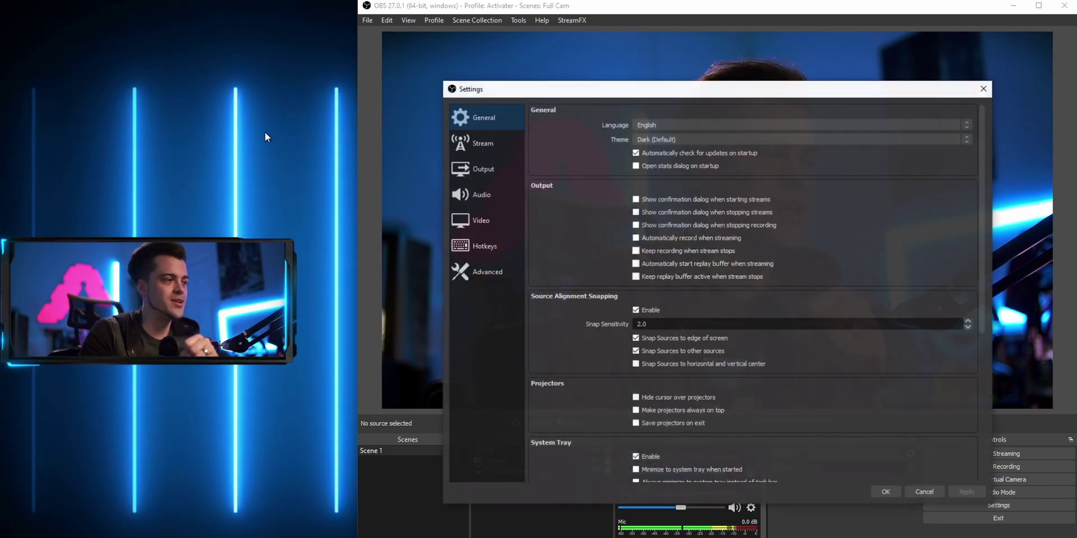
click(500, 254)
drag(615, 90, 657, 44)
scroll(642, 328, down, 2)
scroll(641, 328, down, 10)
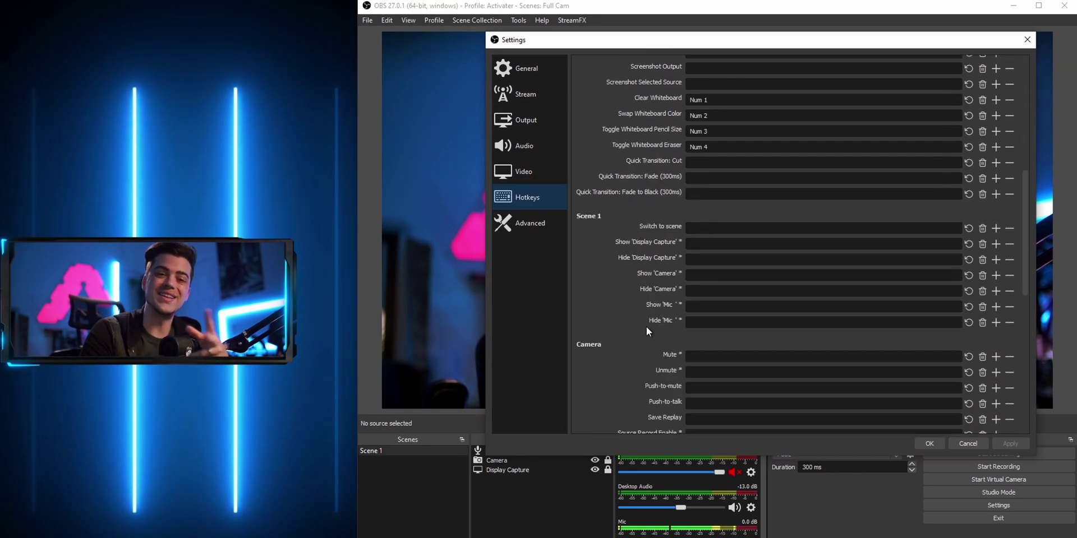
scroll(648, 317, down, 8)
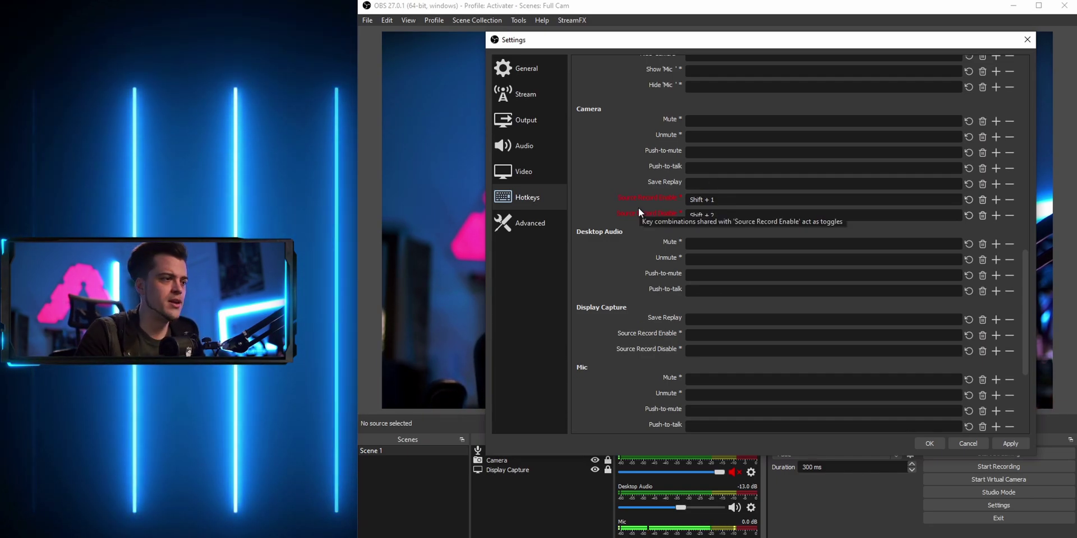
- In the Camera source's filters, turn off the Source Record - Camera filter and set its Record Mode to Always
scroll(654, 268, down, 1)
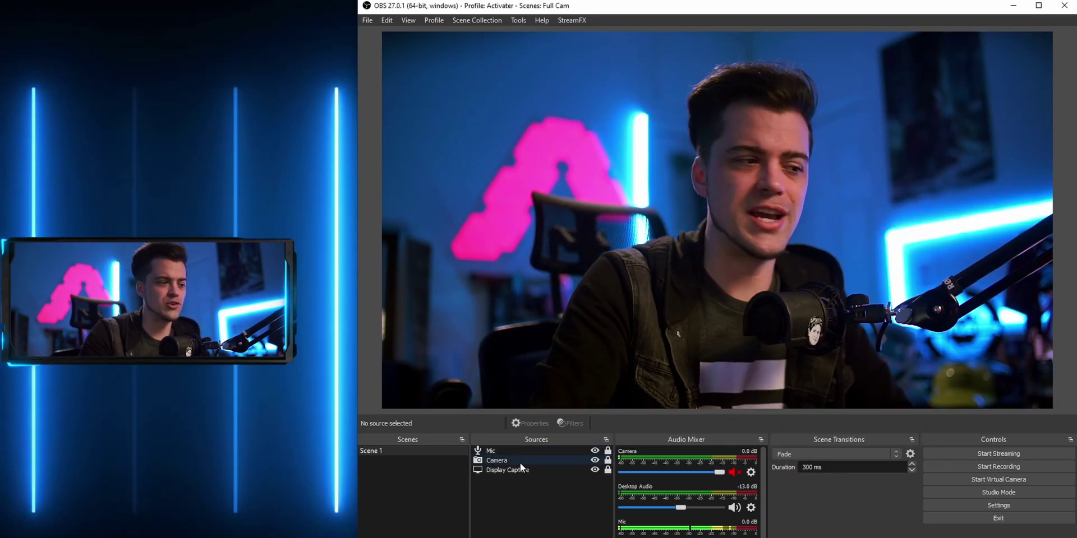
right_click(526, 458)
click(542, 439)
click(520, 357)
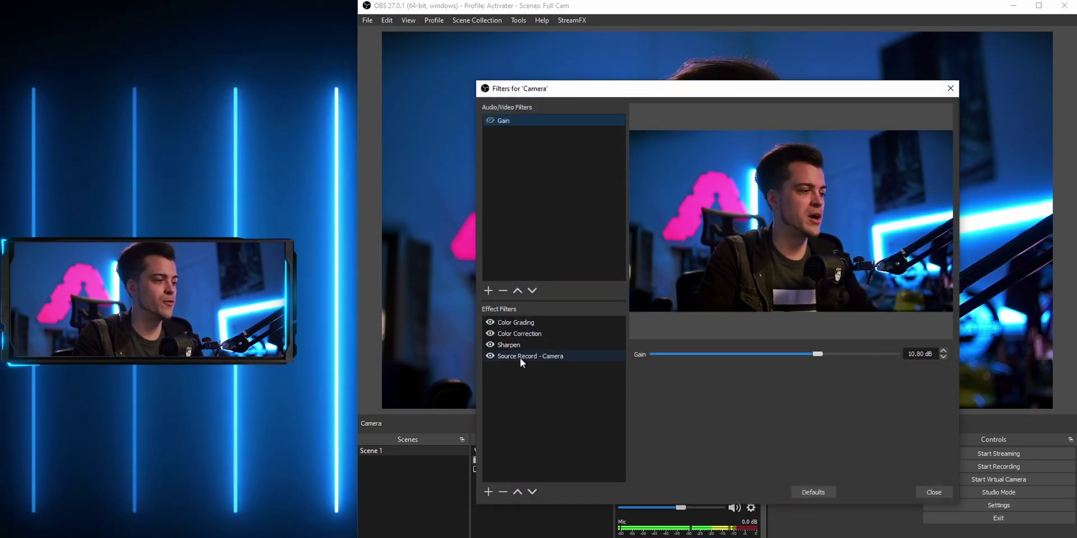
click(491, 356)
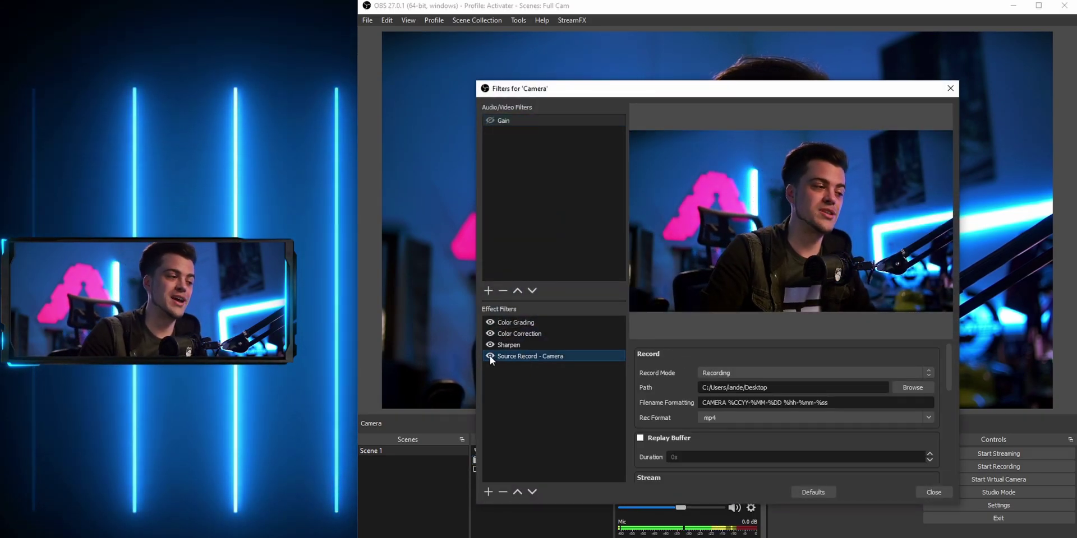
click(728, 372)
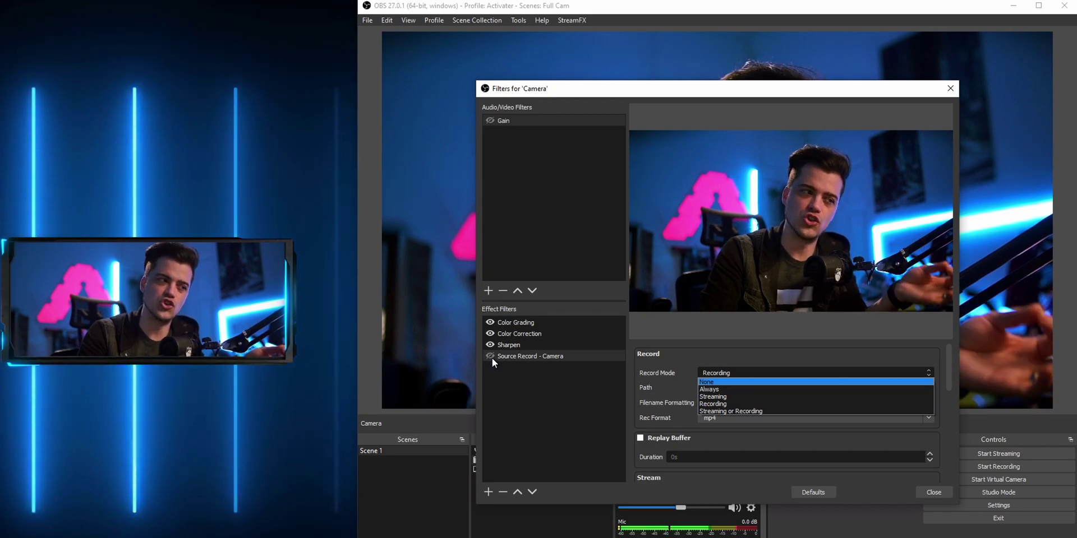
click(746, 388)
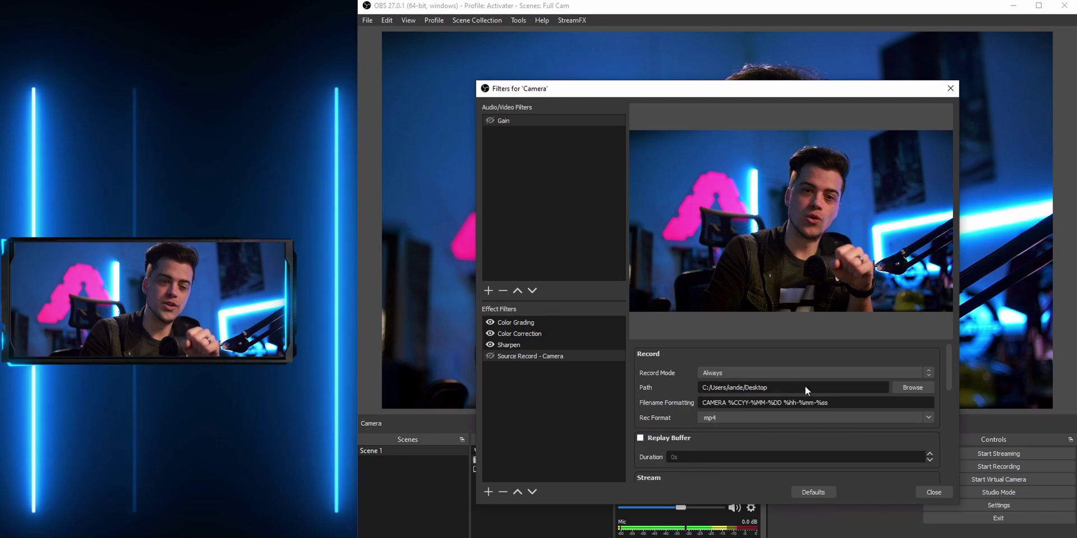
click(936, 491)
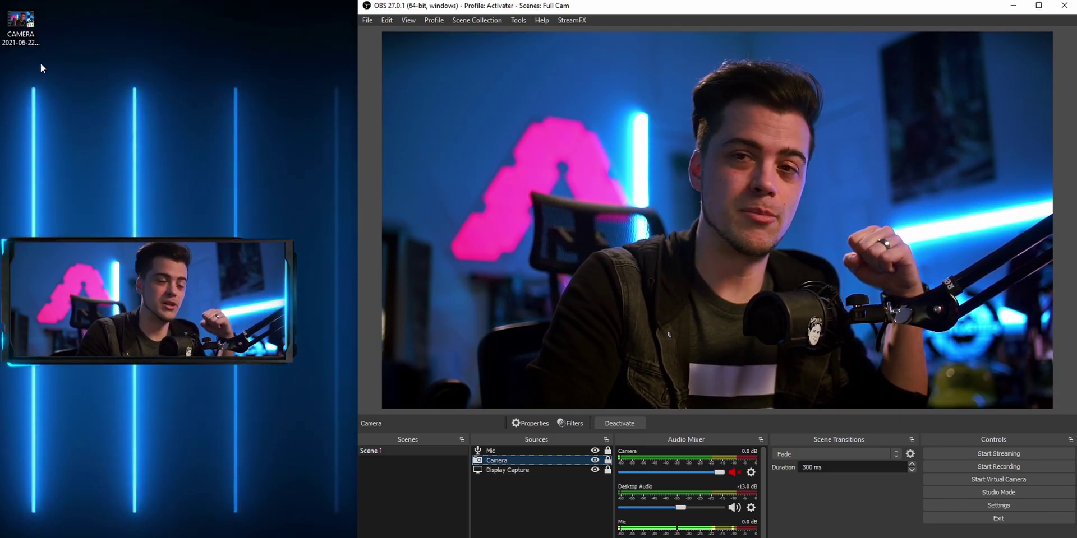
click(20, 25)
double_click(20, 25)
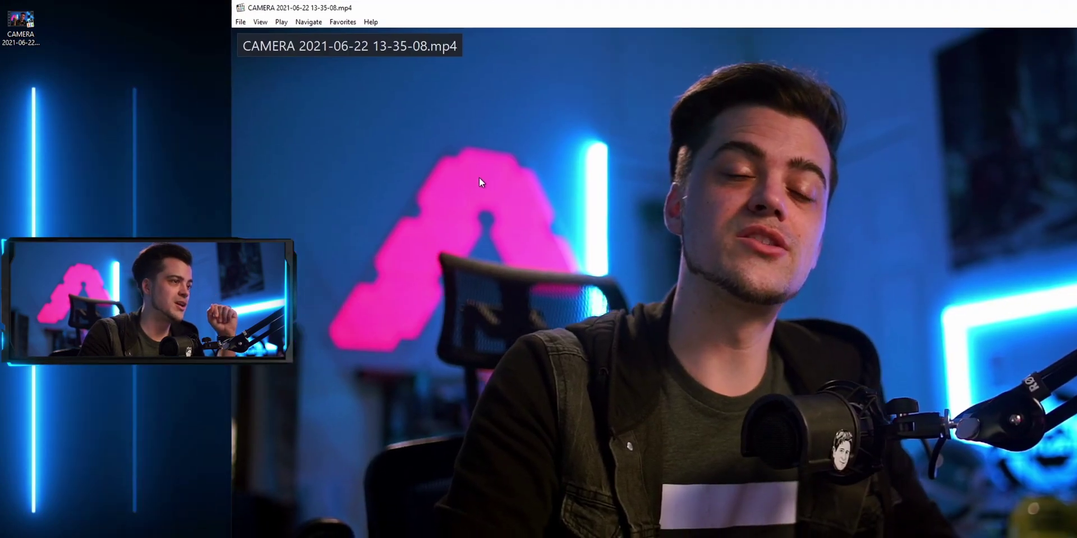
mouse_move(262, 12)
mouse_down()
mouse_move(252, 0)
mouse_move(256, 23)
mouse_up()
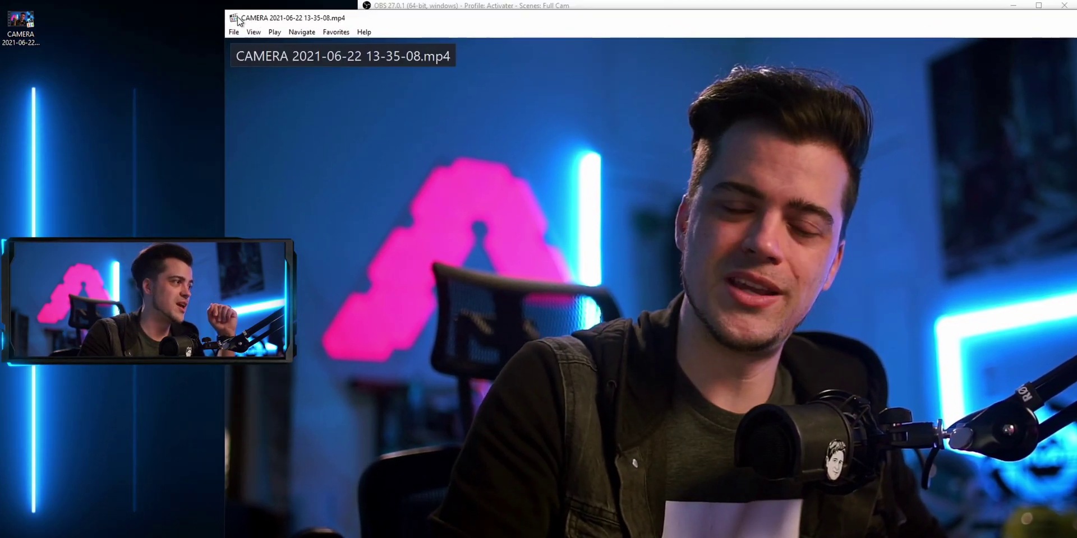
double_click(256, 22)
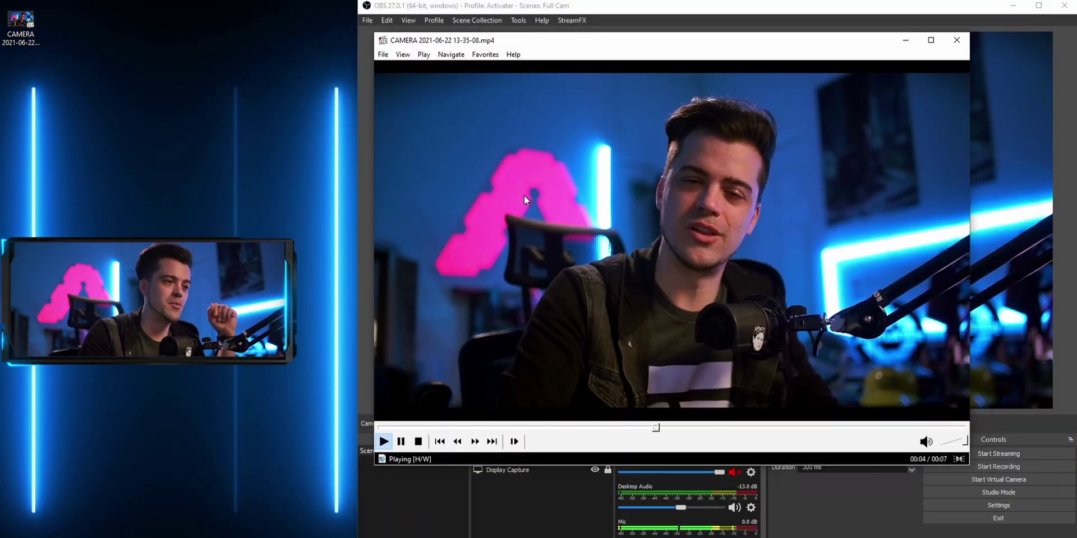